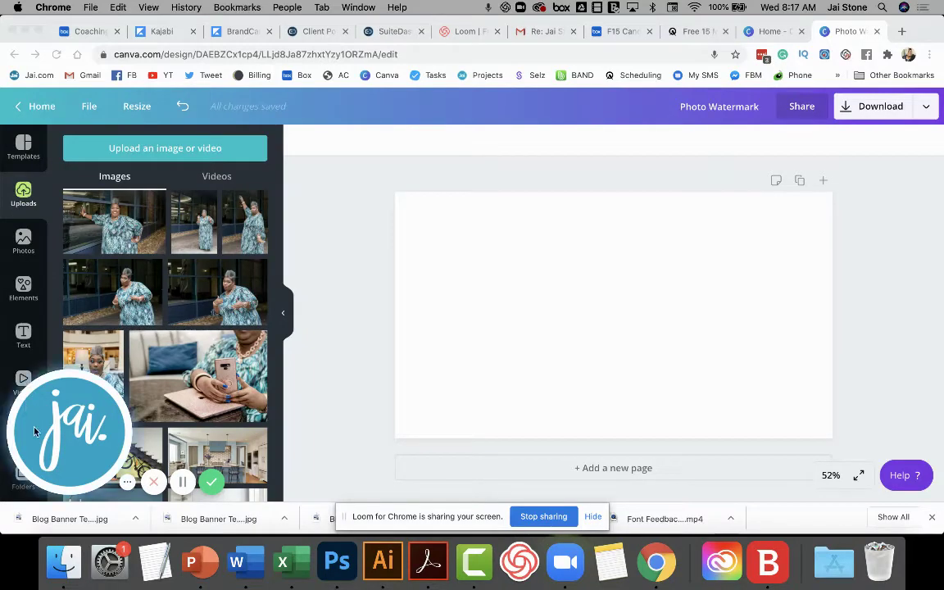
# Set the blank page's background colour to solid black from the palette.
pyautogui.click(37, 396)
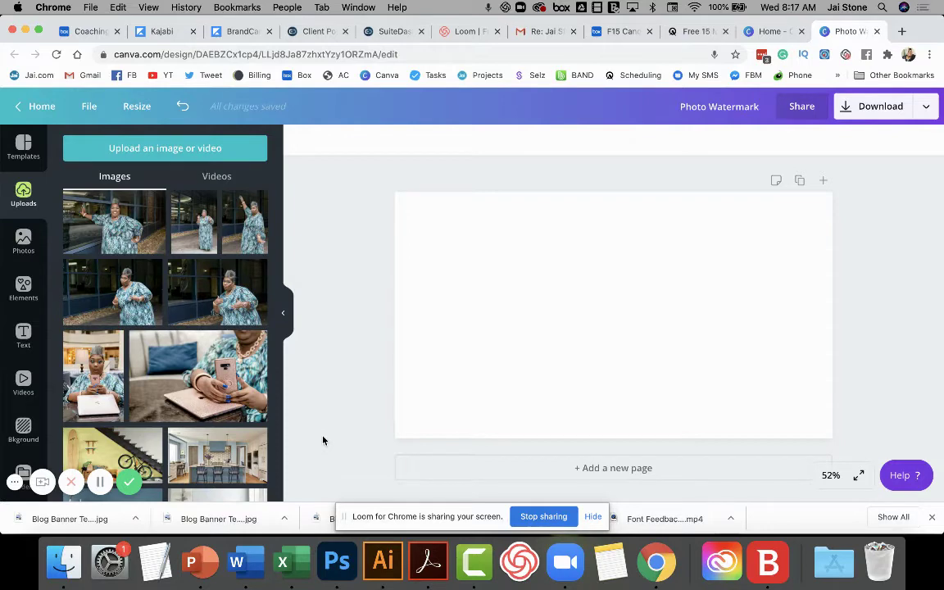
pyautogui.click(512, 339)
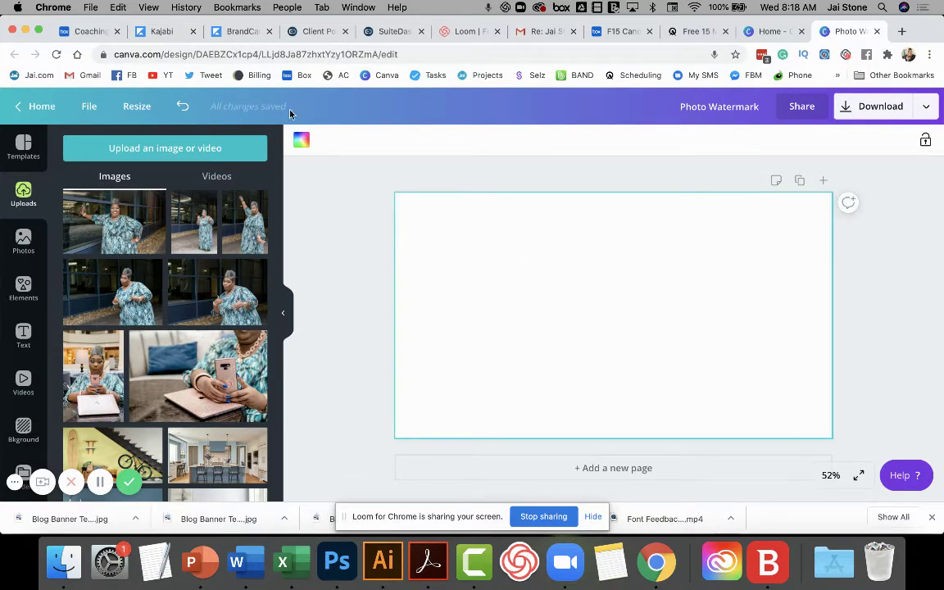
pyautogui.click(302, 141)
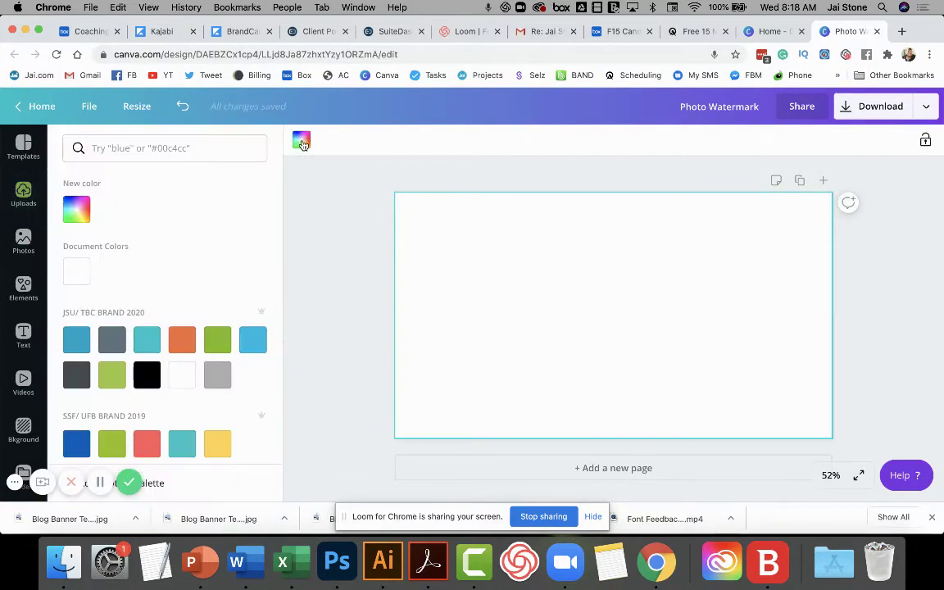
pyautogui.click(148, 376)
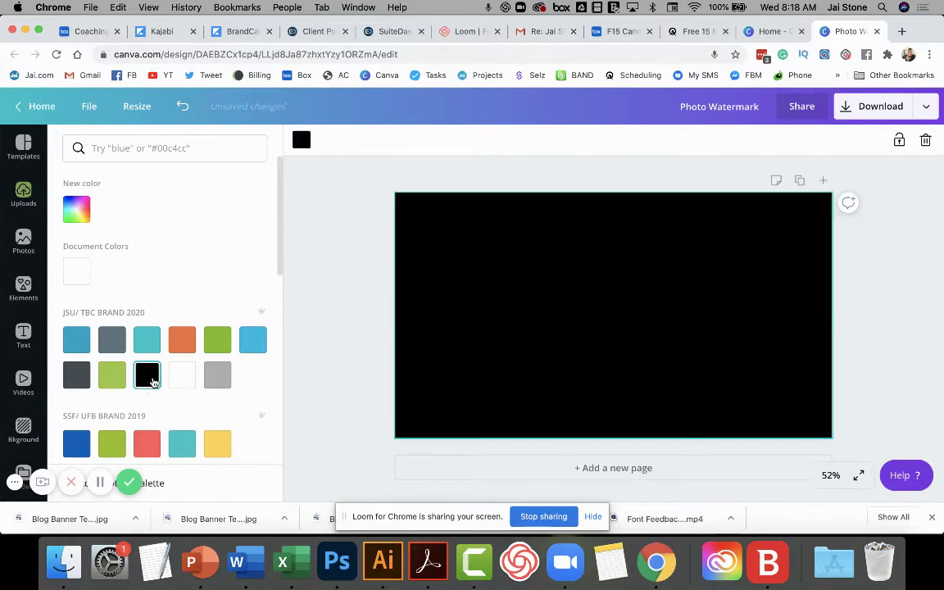
pyautogui.click(351, 300)
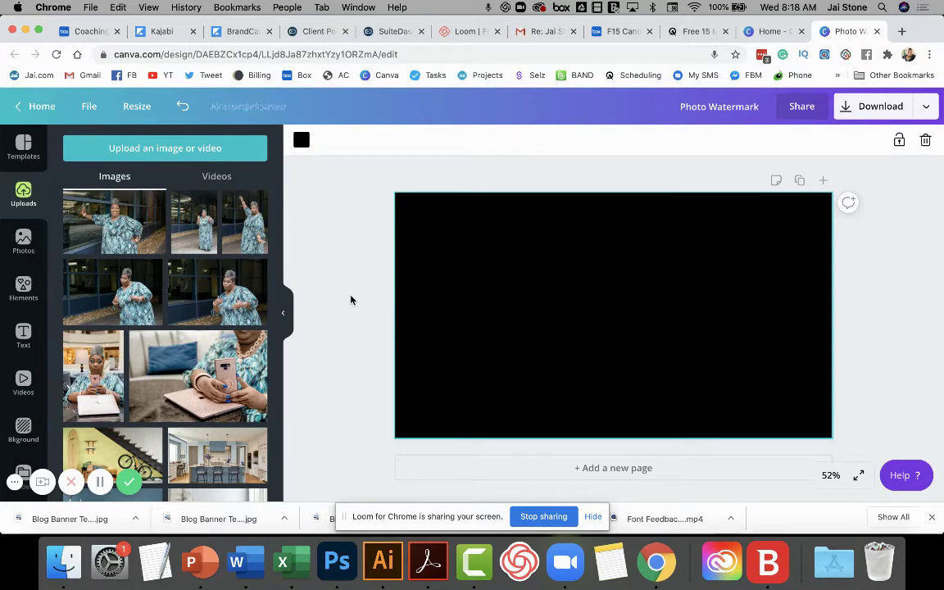
# Add the first Grids element from Elements so the sky-and-hills placeholder fills the page.
pyautogui.click(336, 294)
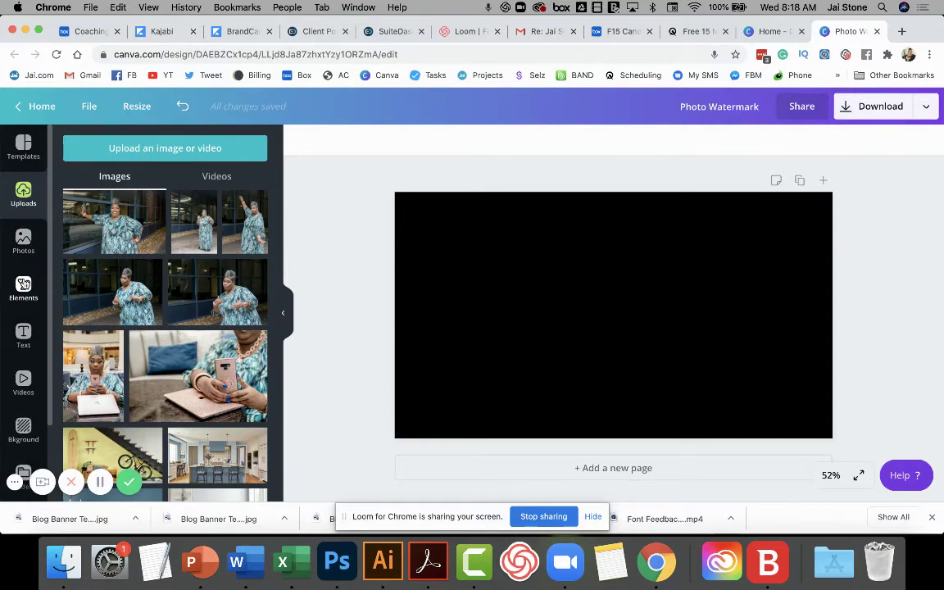
pyautogui.click(24, 285)
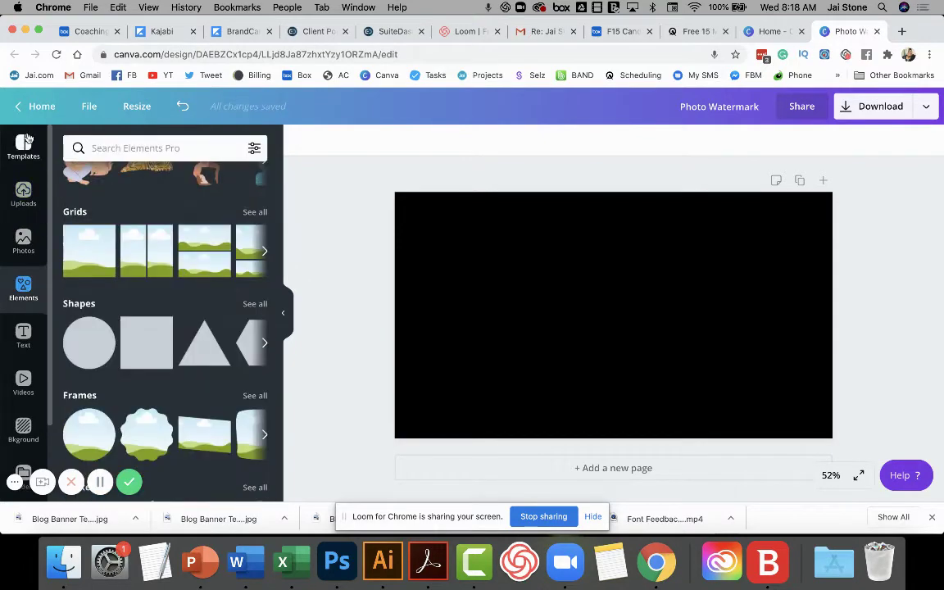
pyautogui.click(86, 252)
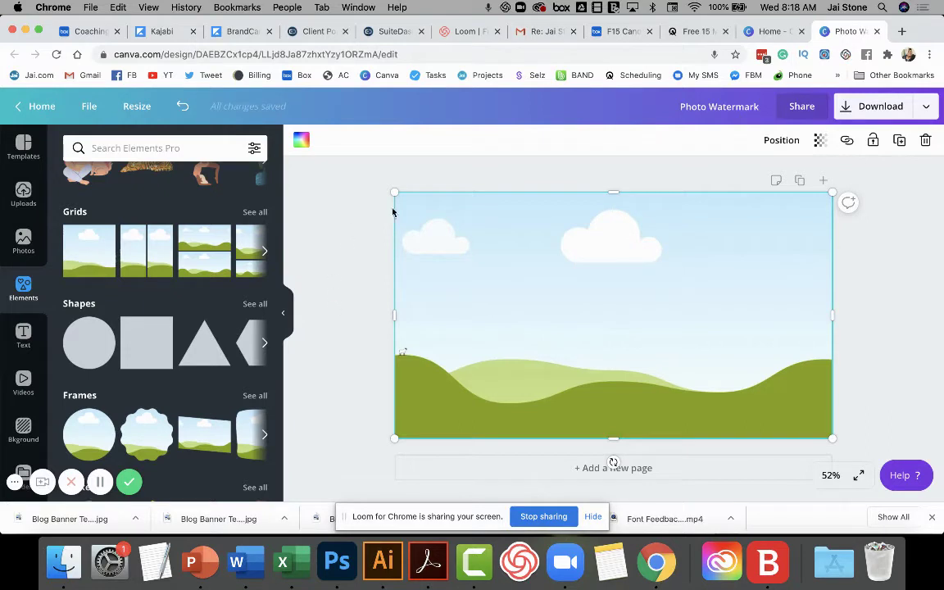
pyautogui.click(881, 268)
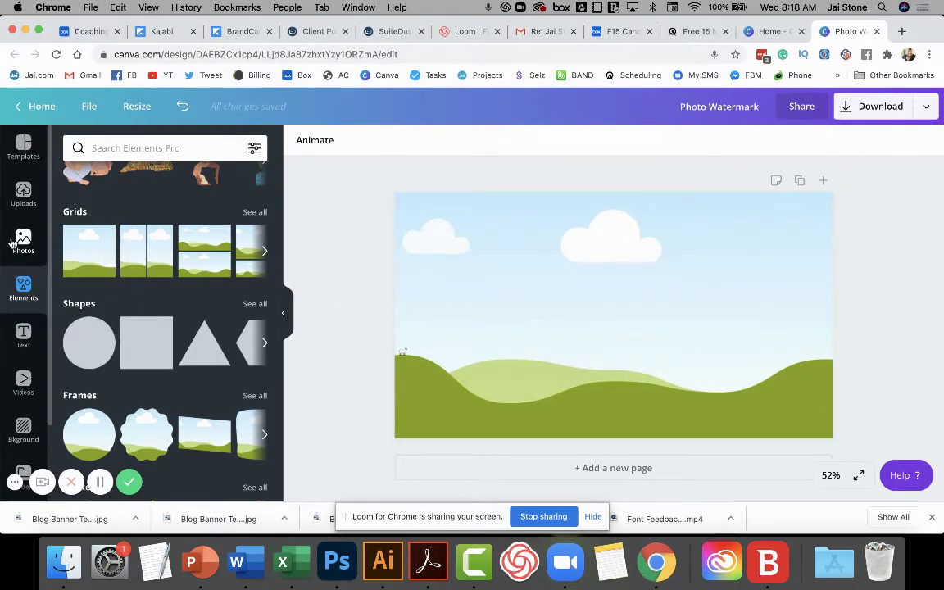
# Drop the second-row uploaded photo of the woman by dark windows into the grid, undoing failed attempts.
pyautogui.click(23, 193)
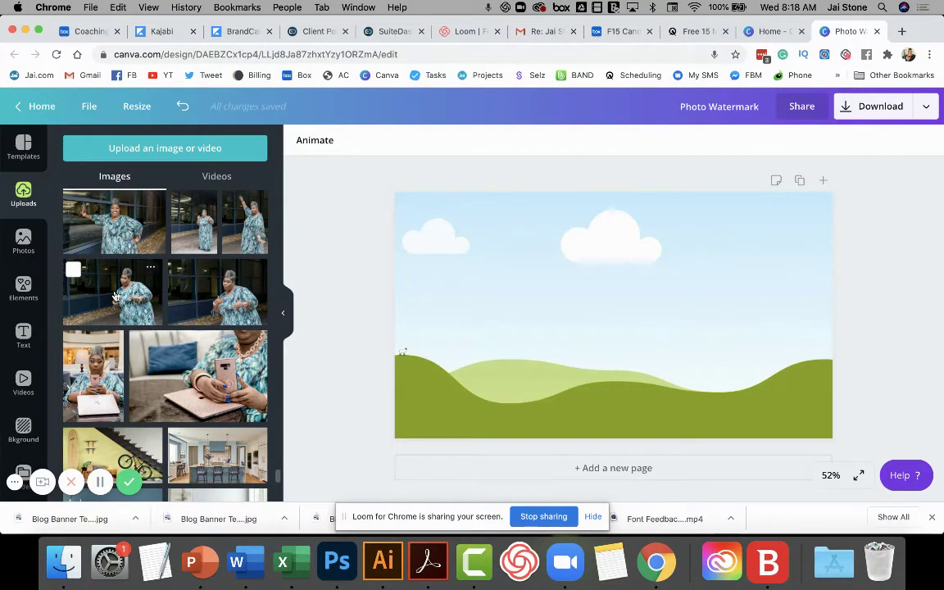
pyautogui.click(116, 296)
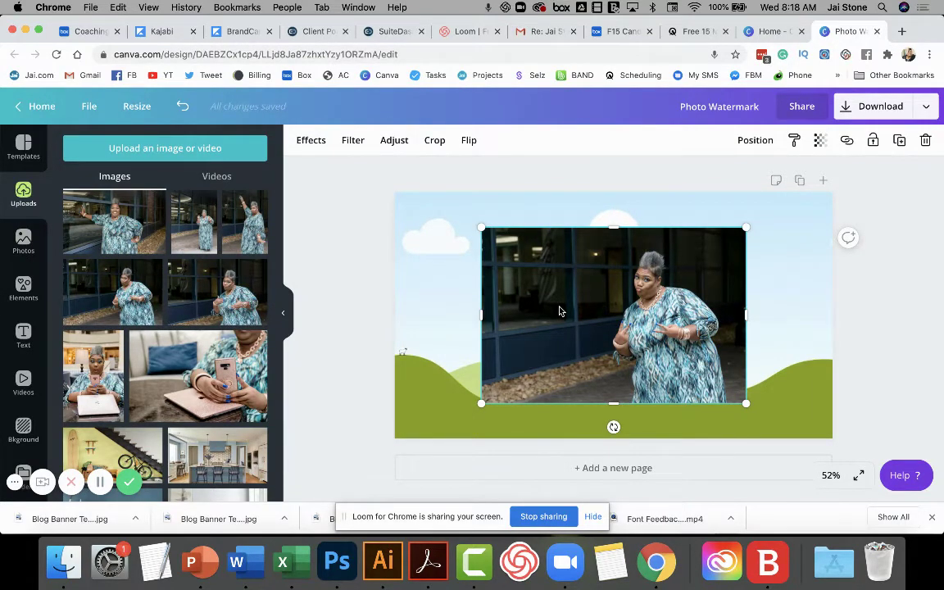
pyautogui.press('BackSpace')
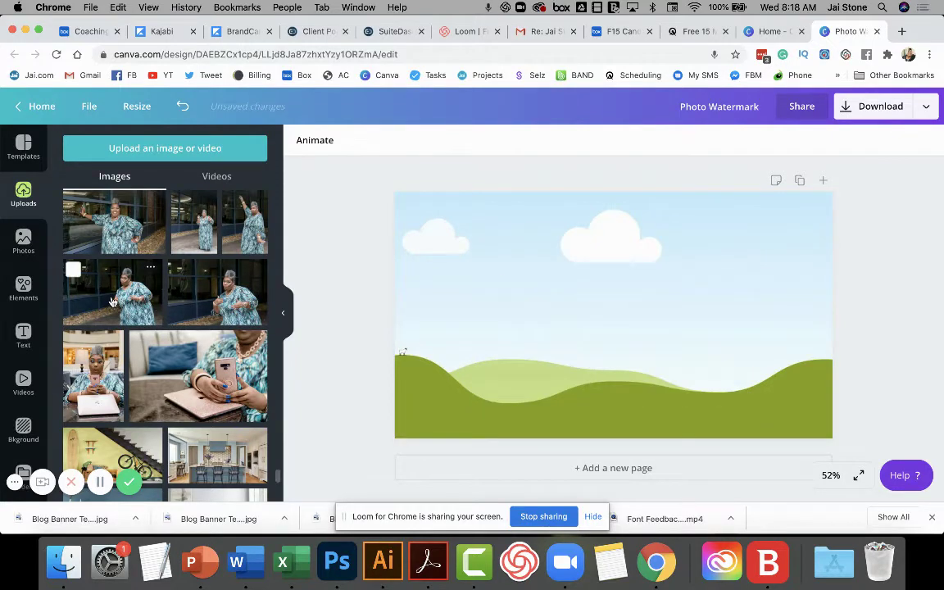
pyautogui.moveTo(113, 301); pyautogui.dragTo(412, 212)
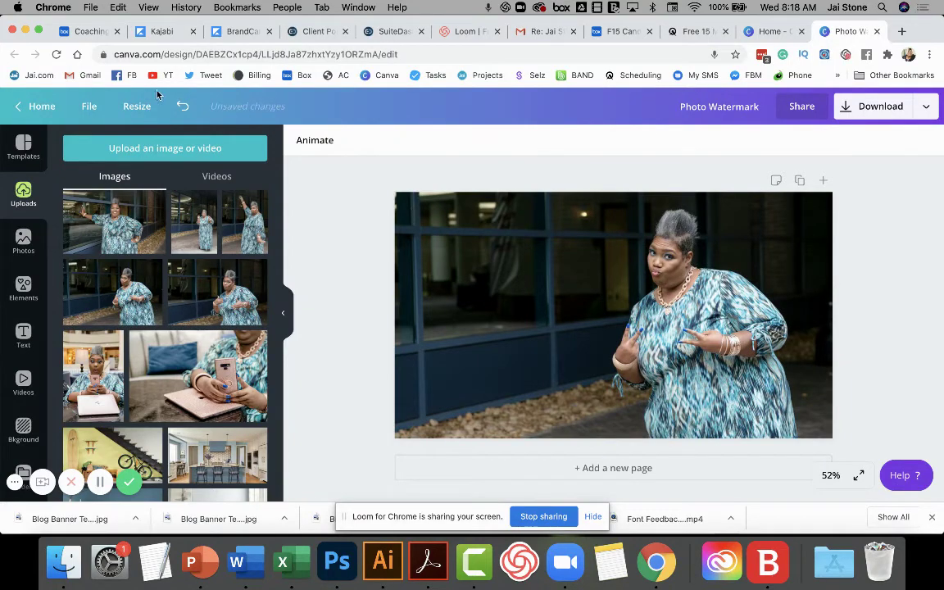
pyautogui.press('super+z')
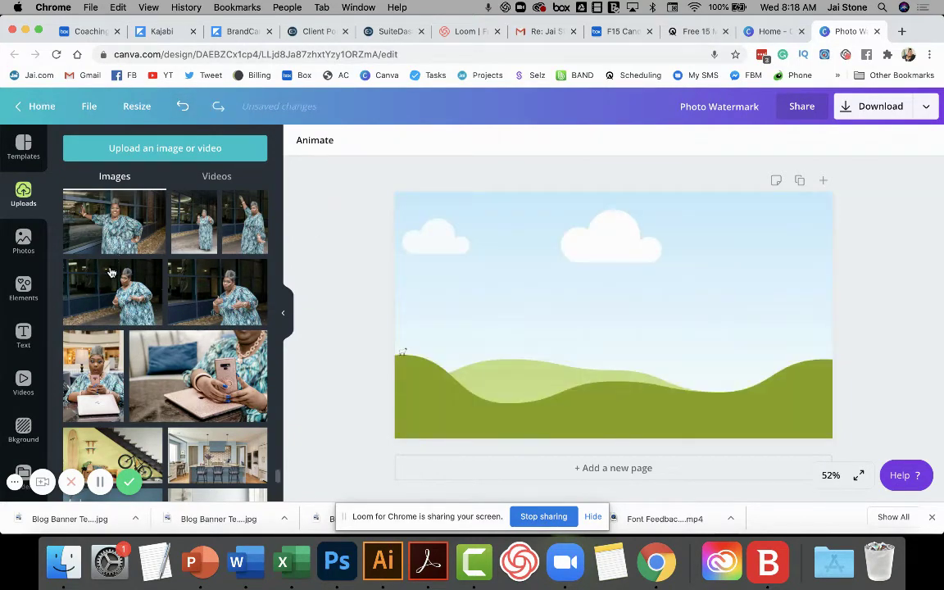
pyautogui.moveTo(123, 264); pyautogui.dragTo(436, 203)
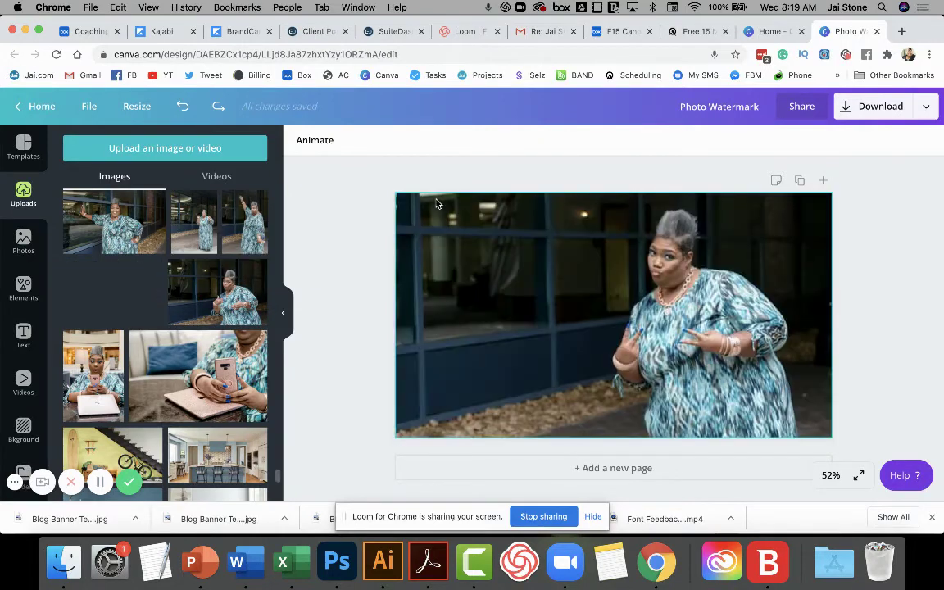
pyautogui.click(180, 106)
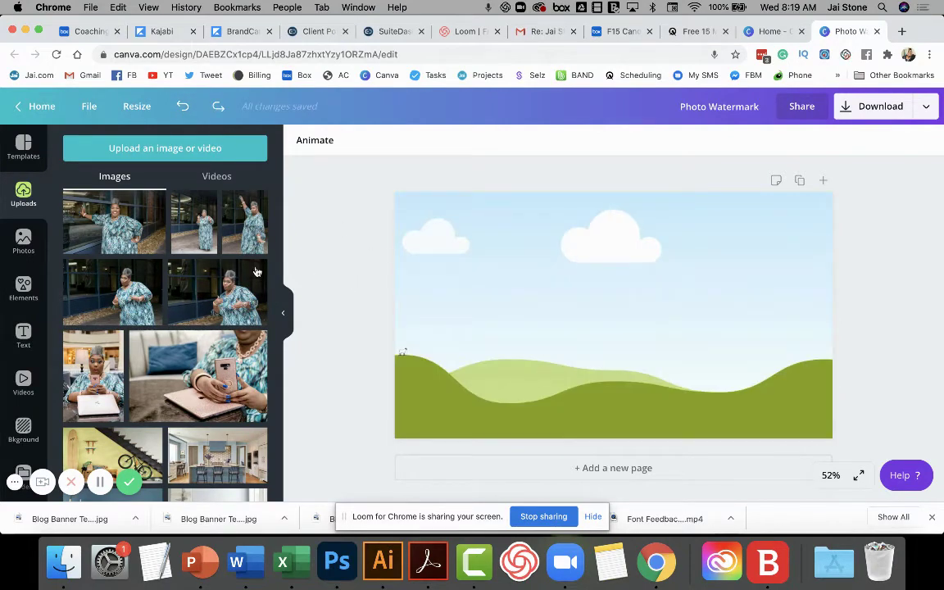
pyautogui.moveTo(112, 294); pyautogui.dragTo(449, 206)
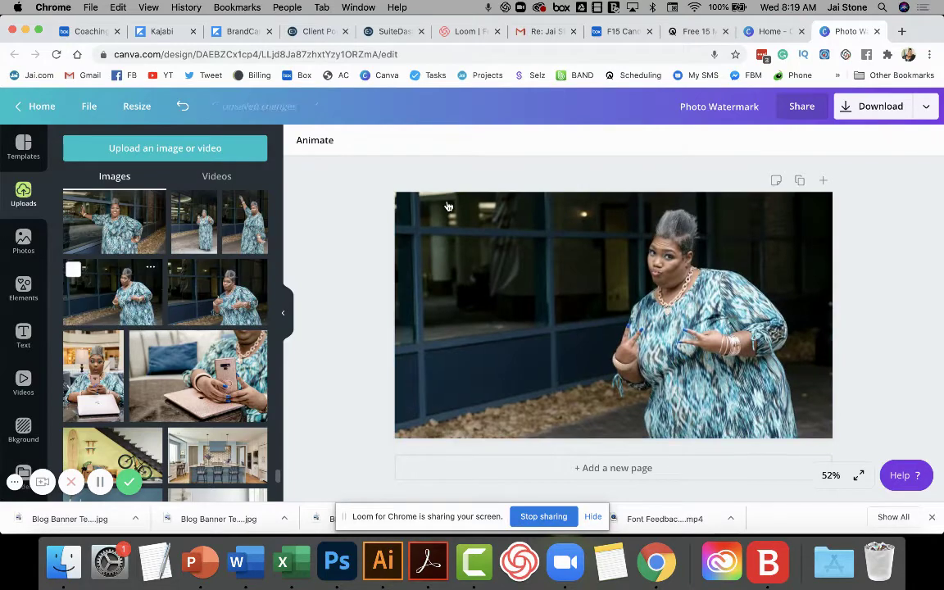
# Reposition the photo inside its frame, showing more above her head with her on the right.
pyautogui.doubleClick(500, 297)
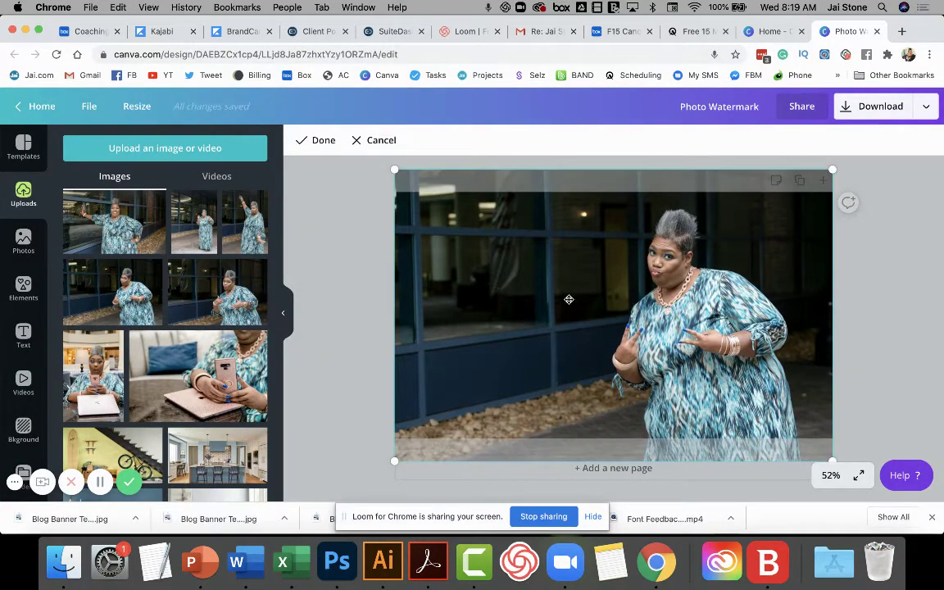
pyautogui.moveTo(571, 276)
pyautogui.mouseDown()
pyautogui.moveTo(582, 234)
pyautogui.moveTo(588, 278)
pyautogui.moveTo(587, 268)
pyautogui.mouseUp()
pyautogui.click(313, 141)
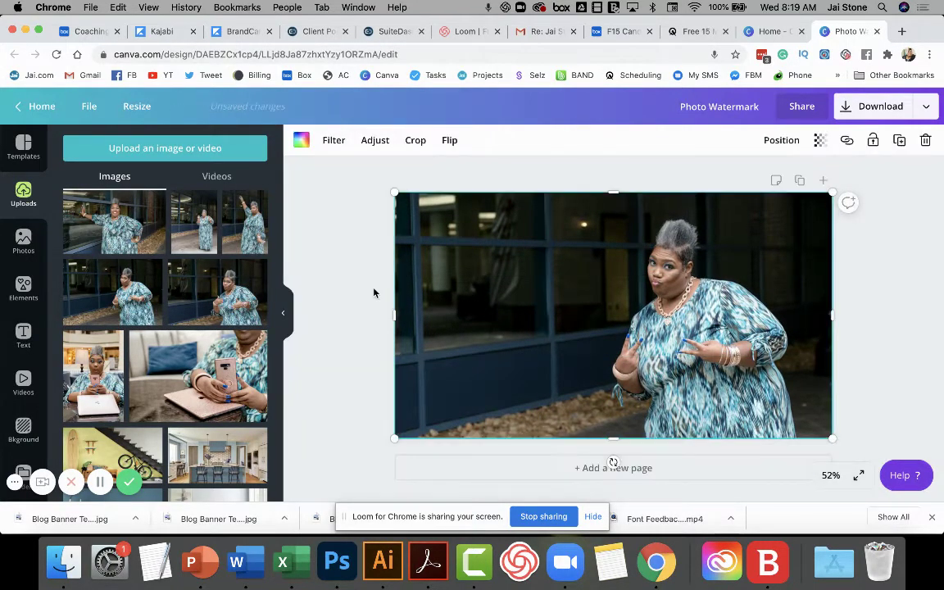
pyautogui.doubleClick(509, 283)
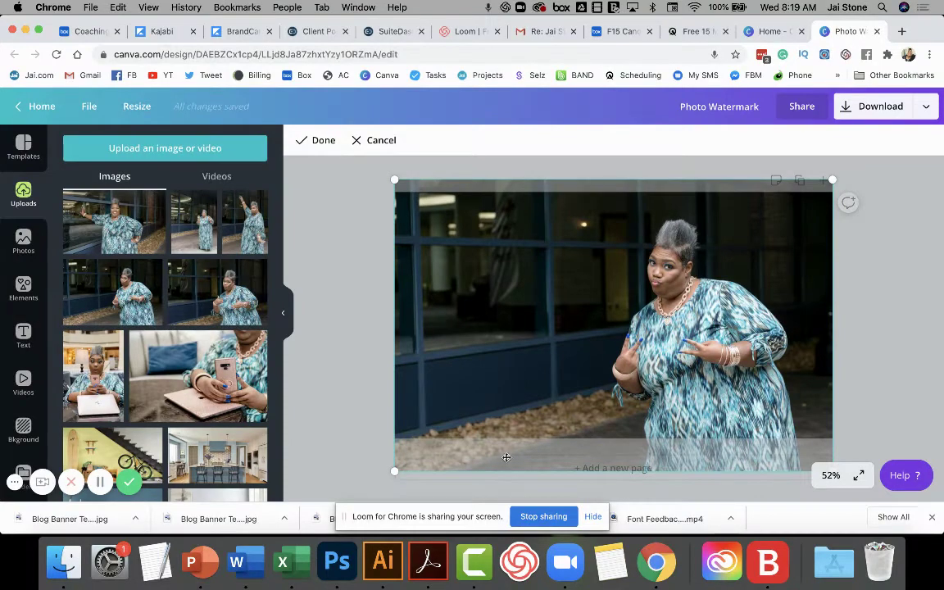
pyautogui.moveTo(565, 407)
pyautogui.mouseDown()
pyautogui.moveTo(573, 358)
pyautogui.moveTo(572, 394)
pyautogui.mouseUp()
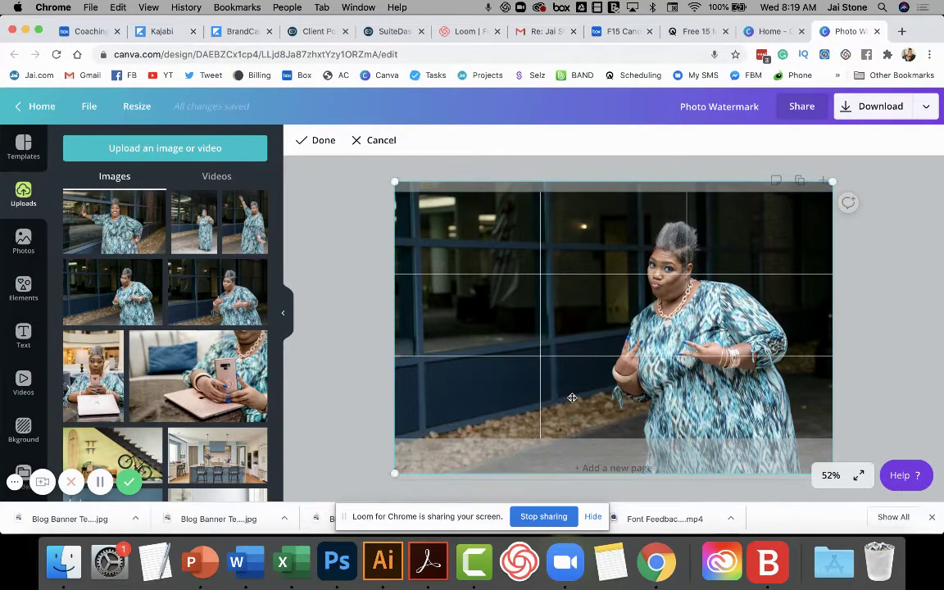
pyautogui.click(315, 140)
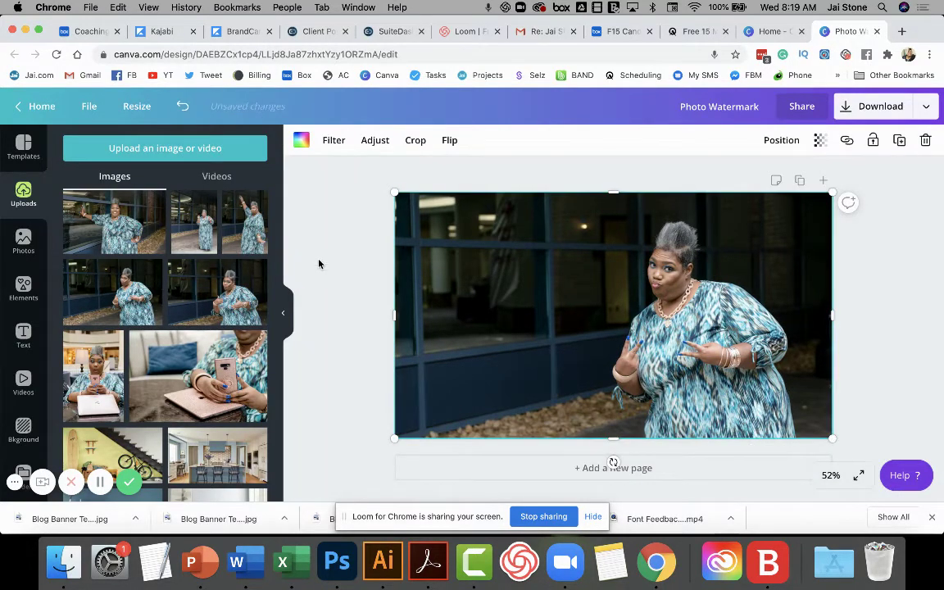
pyautogui.click(319, 263)
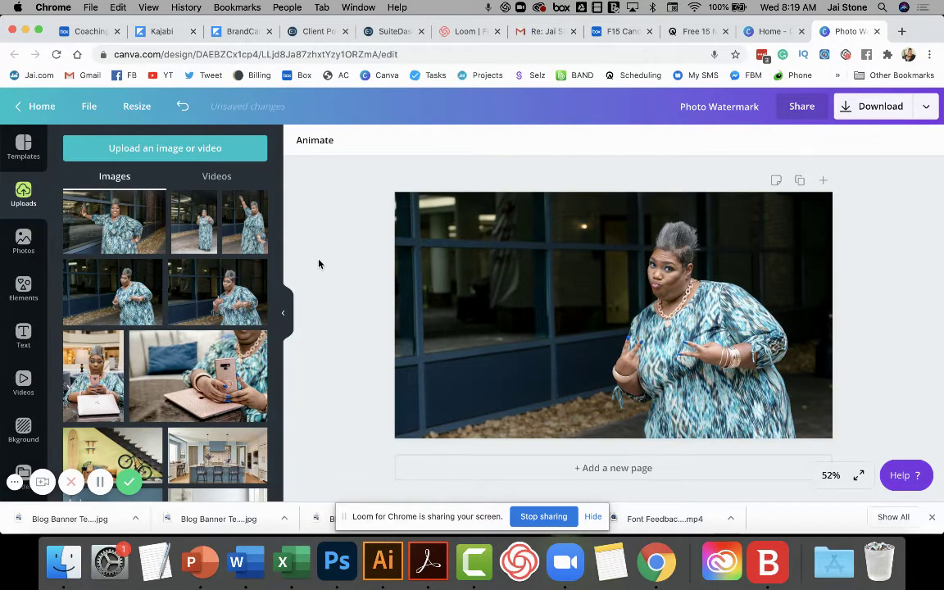
pyautogui.click(501, 307)
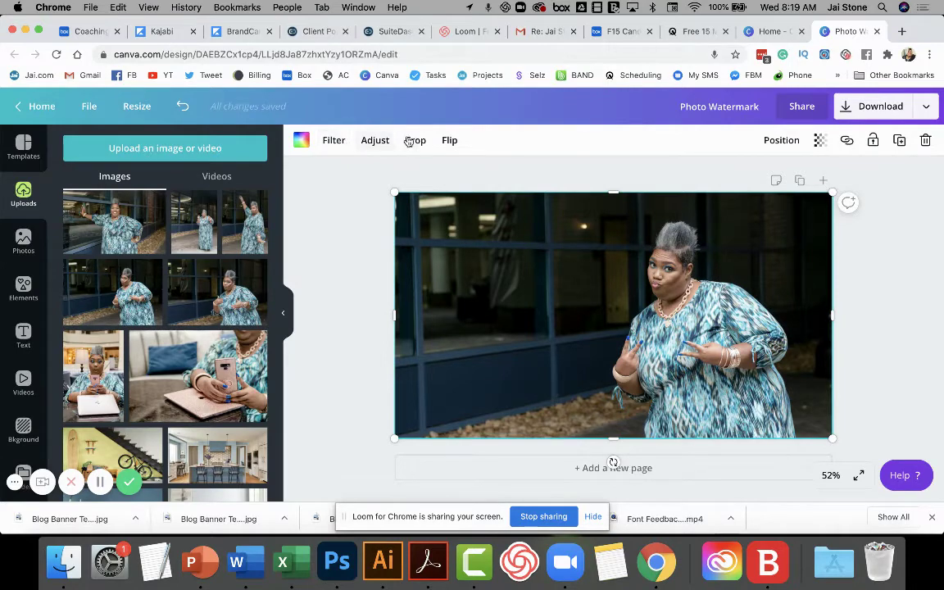
pyautogui.click(311, 228)
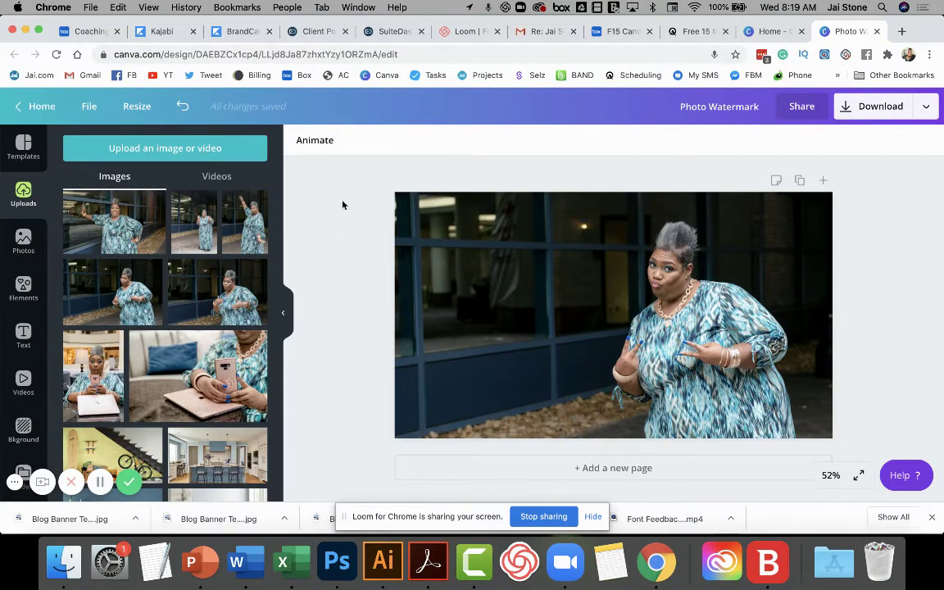
pyautogui.click(525, 251)
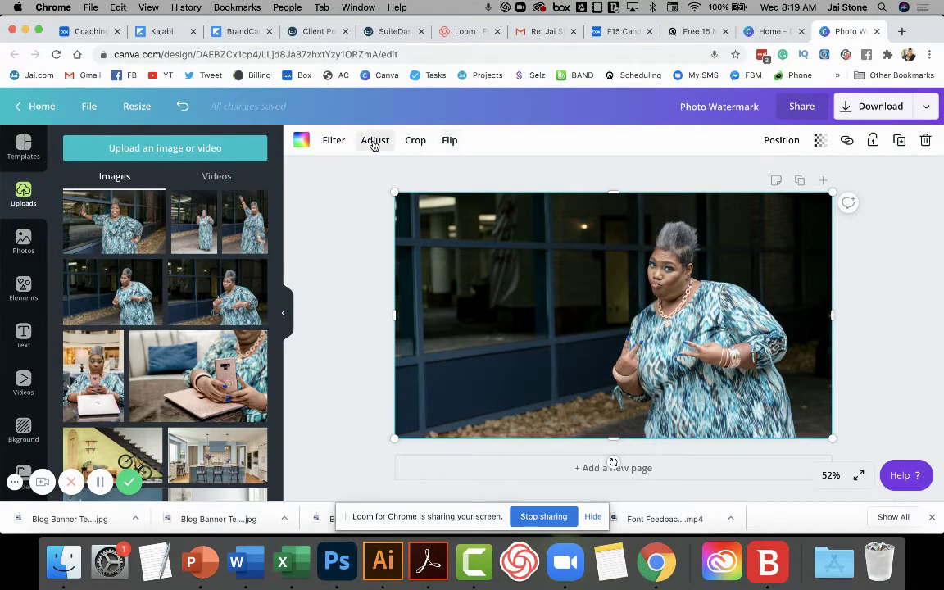
pyautogui.click(375, 141)
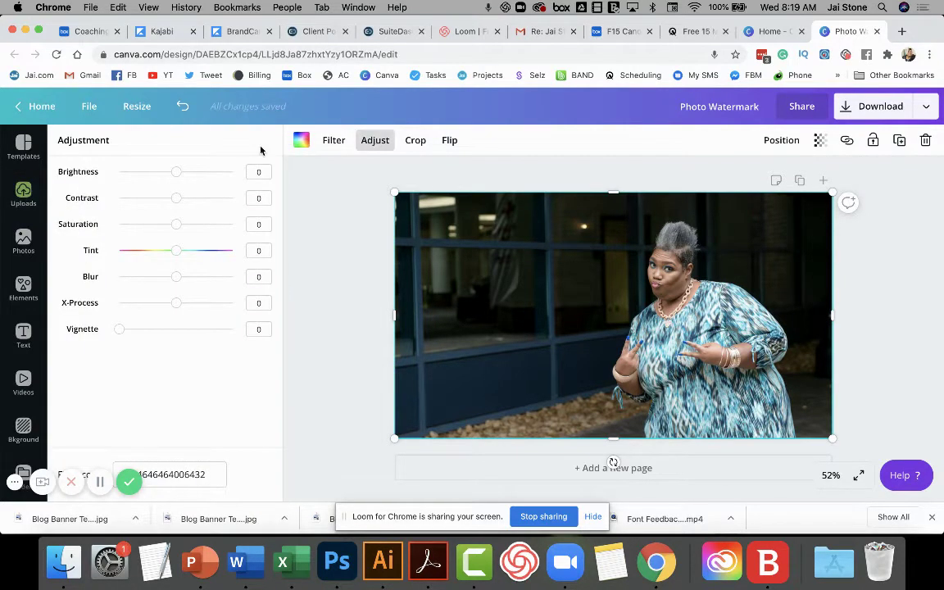
pyautogui.moveTo(177, 227); pyautogui.dragTo(109, 220)
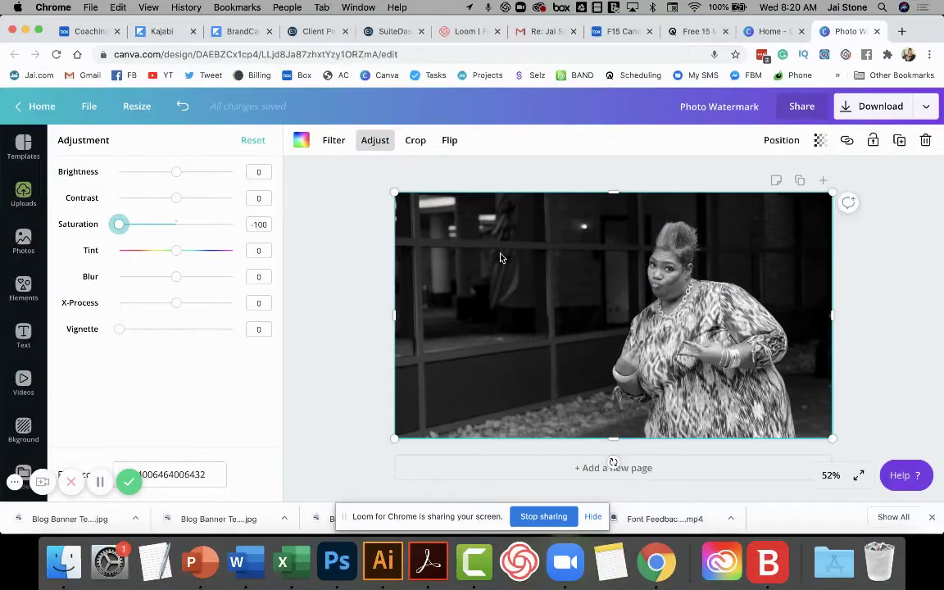
pyautogui.click(182, 106)
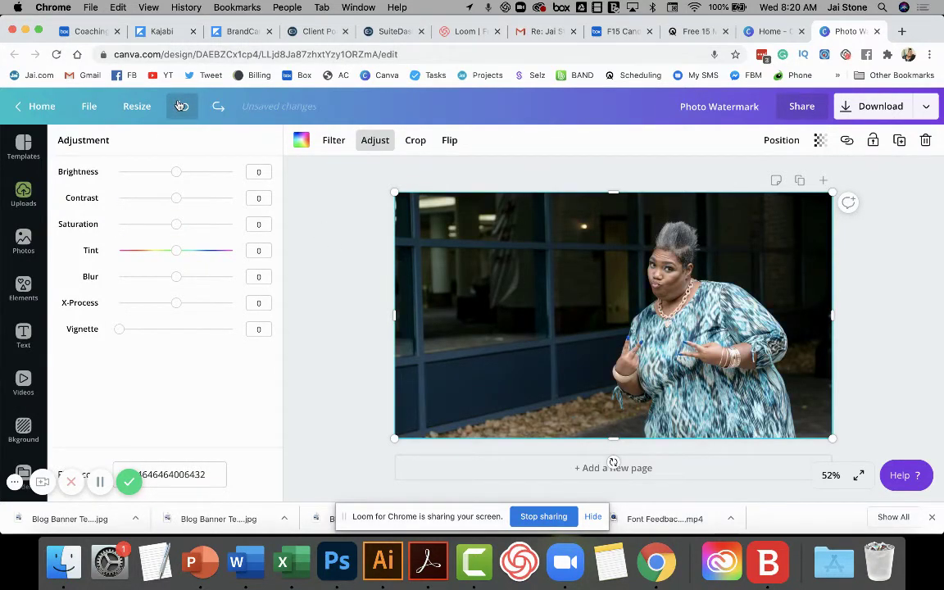
# Apply the Street filter to turn the background photo black and white.
pyautogui.click(332, 143)
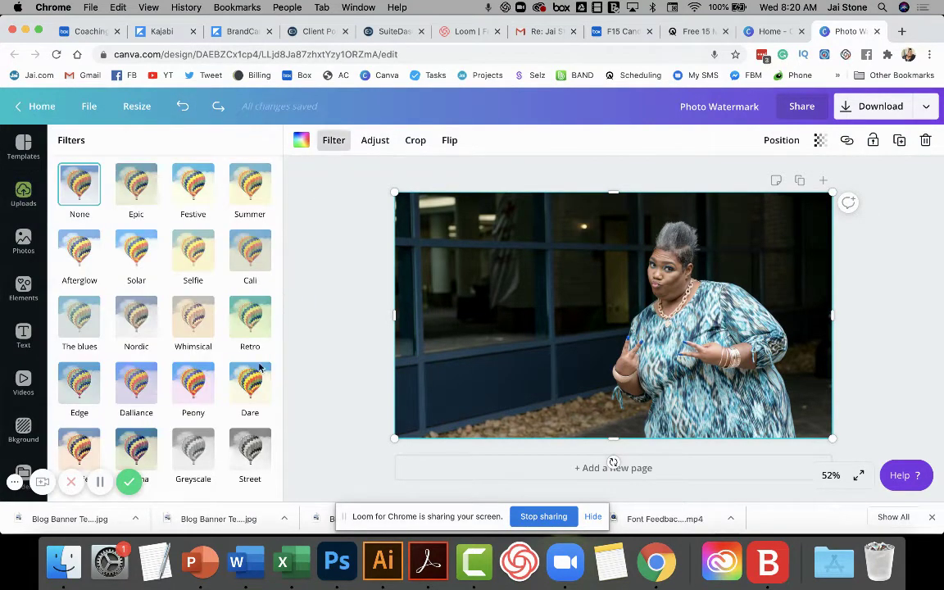
pyautogui.click(251, 453)
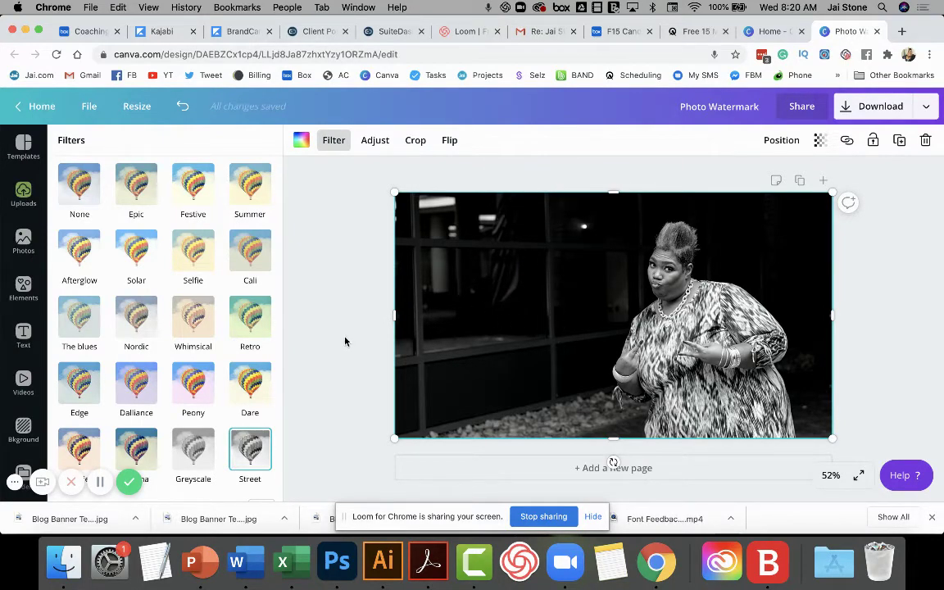
pyautogui.press('Escape')
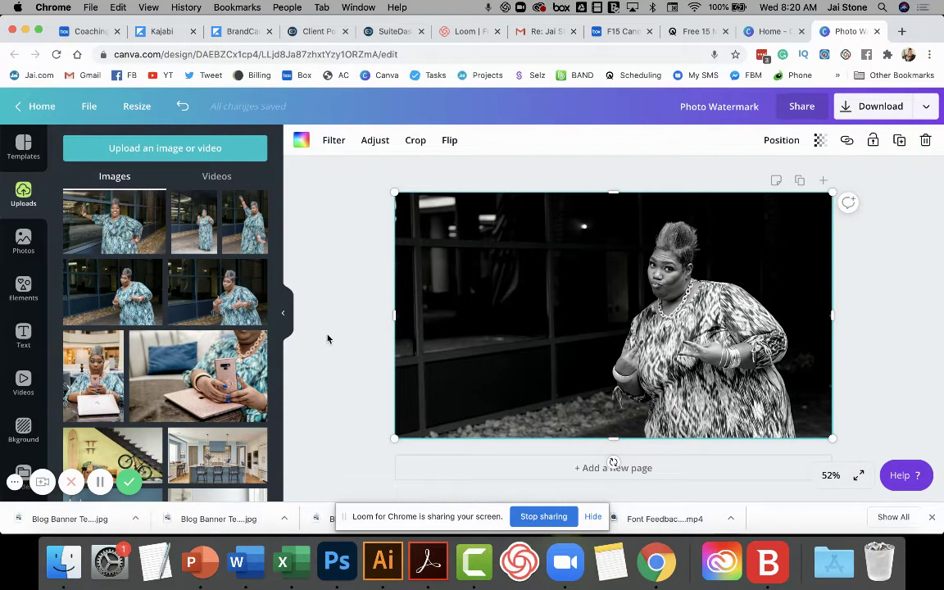
pyautogui.click(354, 331)
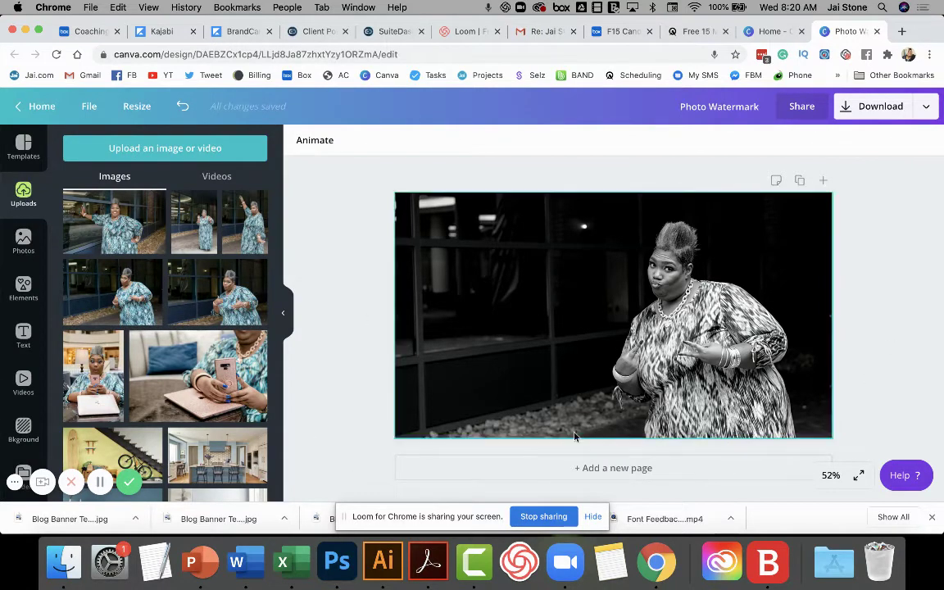
# Lower the black-and-white photo's transparency to about 26 for a faded watermark look.
pyautogui.click(680, 308)
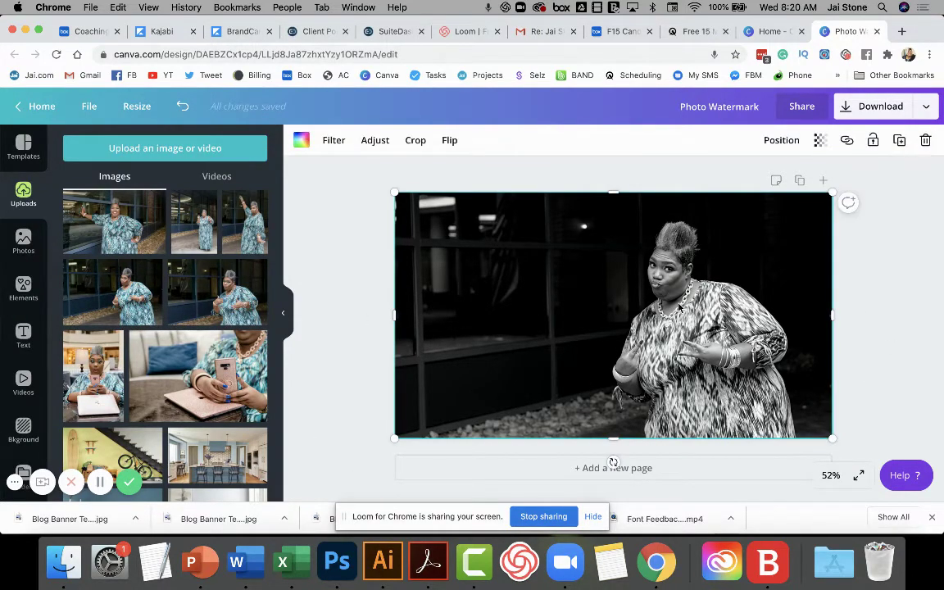
pyautogui.click(822, 144)
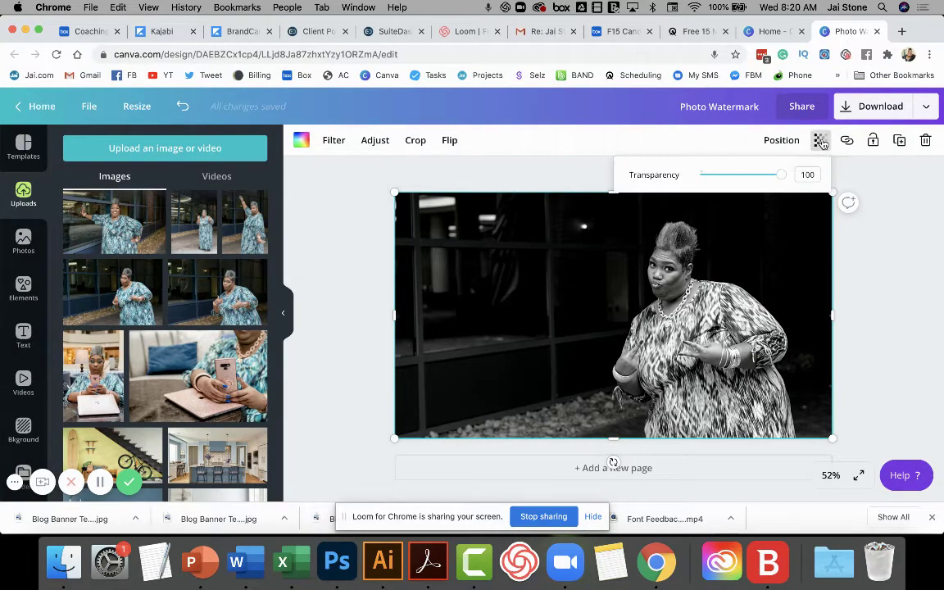
pyautogui.moveTo(781, 177); pyautogui.dragTo(722, 180)
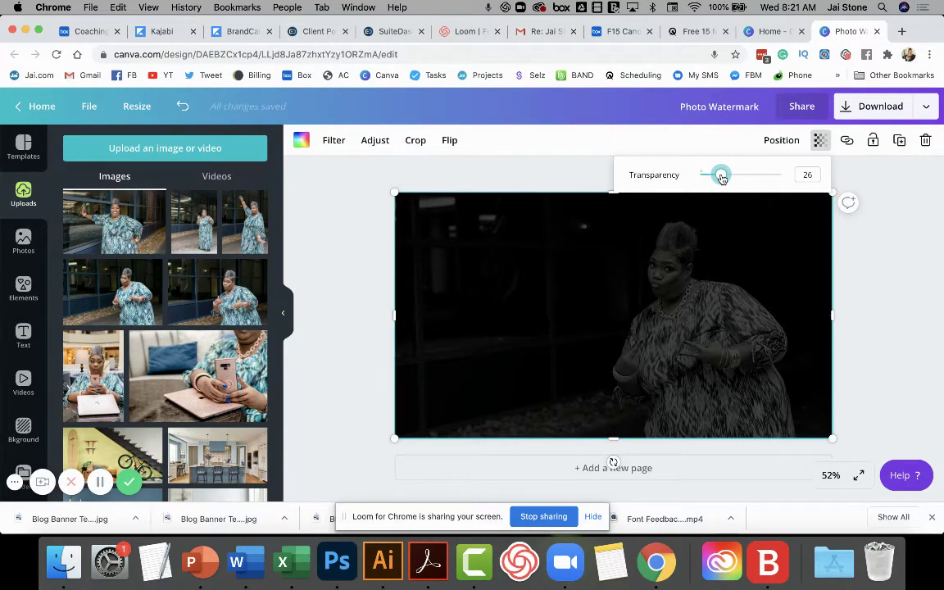
# Drag the faded photo about 58 px down, leaving a black strip across the top.
pyautogui.click(863, 283)
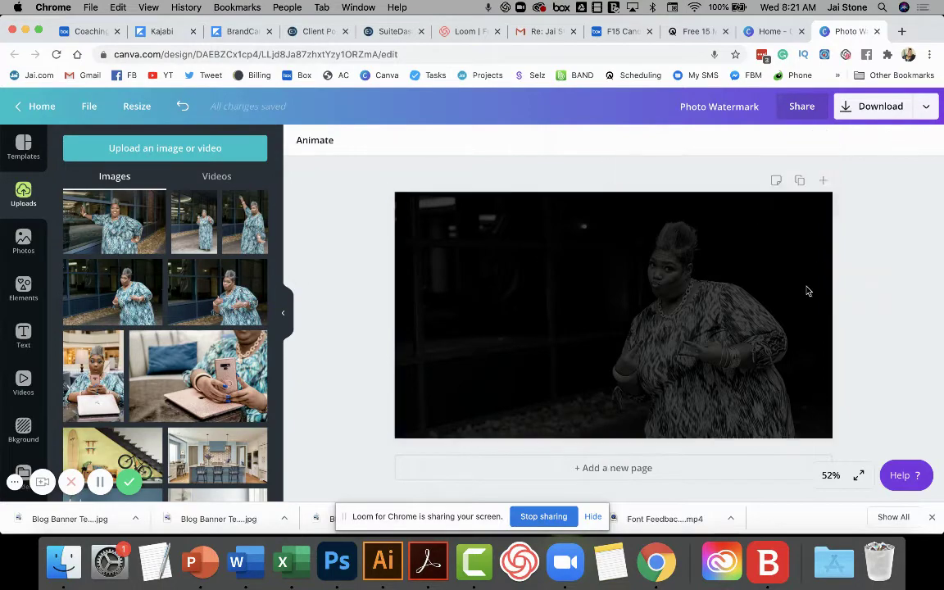
pyautogui.moveTo(601, 261); pyautogui.dragTo(594, 301)
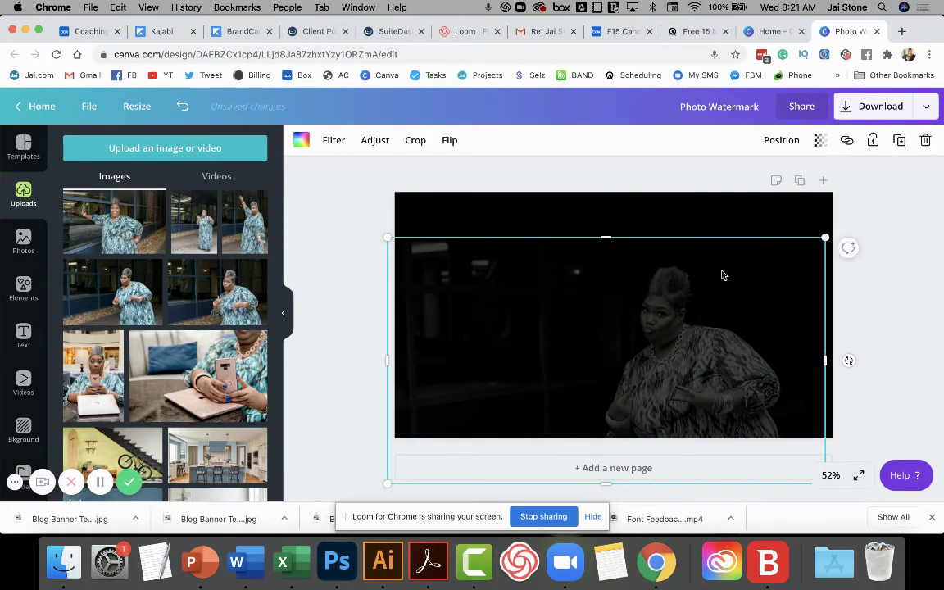
pyautogui.click(503, 209)
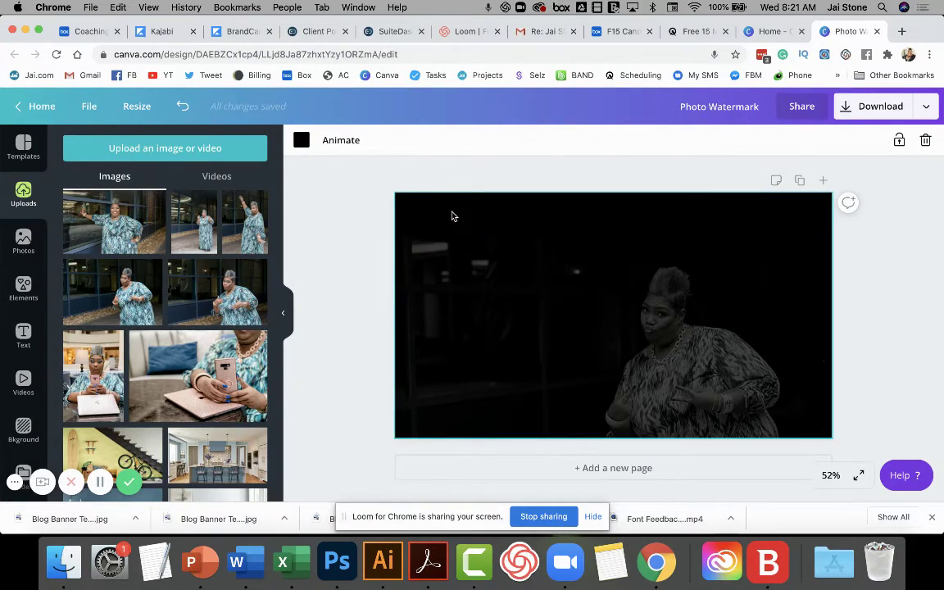
# Try a teal page background and shift the photo up to cover it.
pyautogui.click(301, 139)
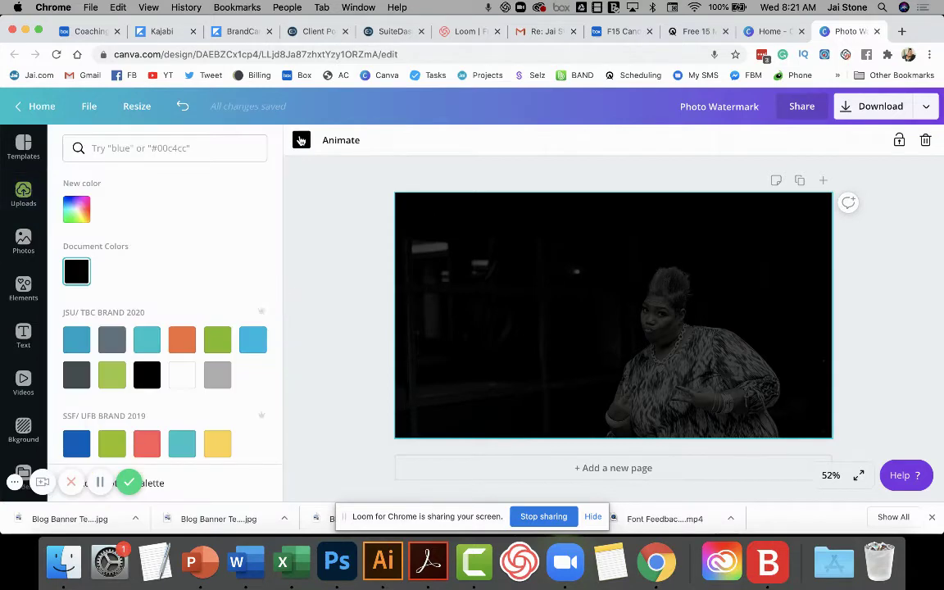
pyautogui.click(72, 340)
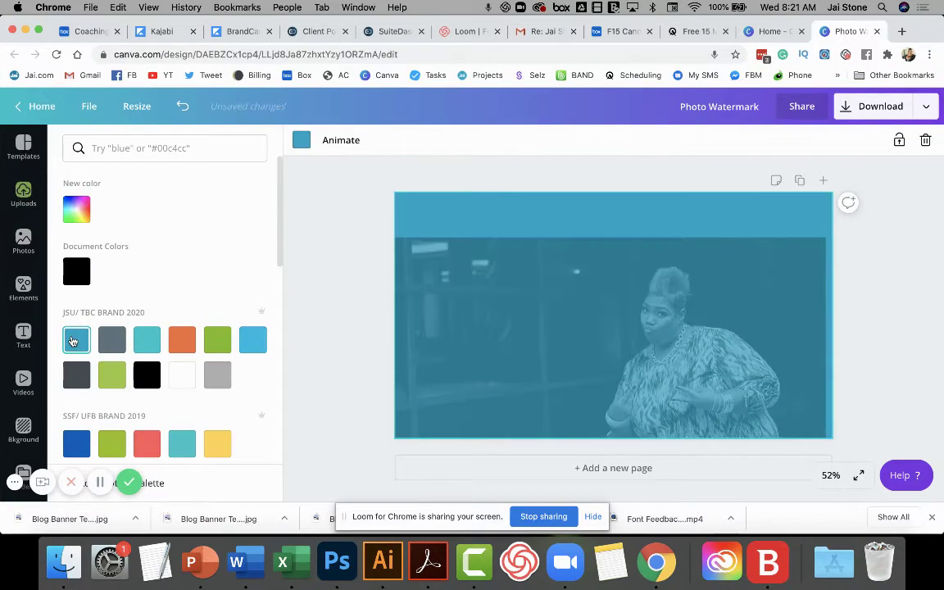
pyautogui.click(660, 387)
pyautogui.click(794, 314)
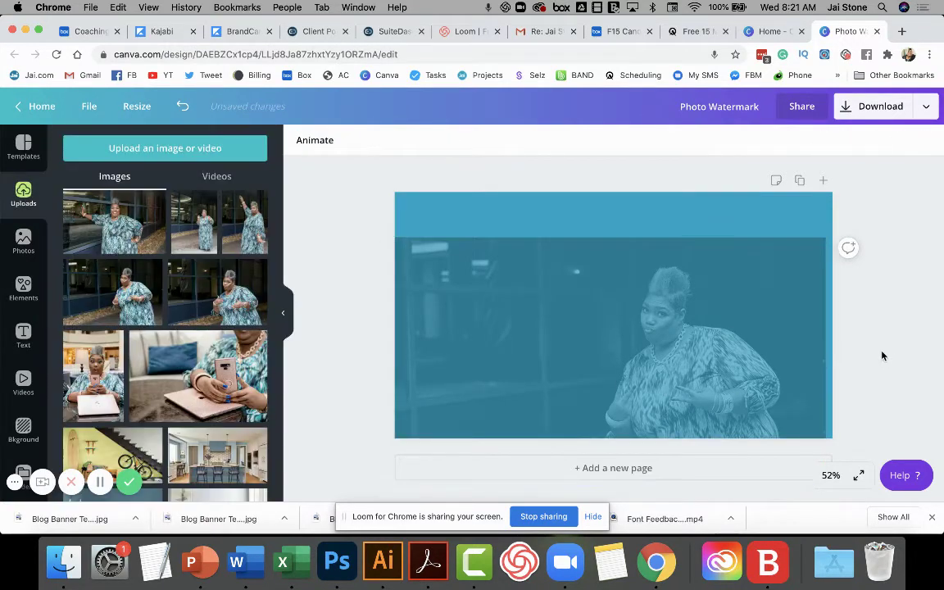
pyautogui.click(737, 334)
pyautogui.moveTo(737, 334); pyautogui.dragTo(736, 321)
pyautogui.click(878, 347)
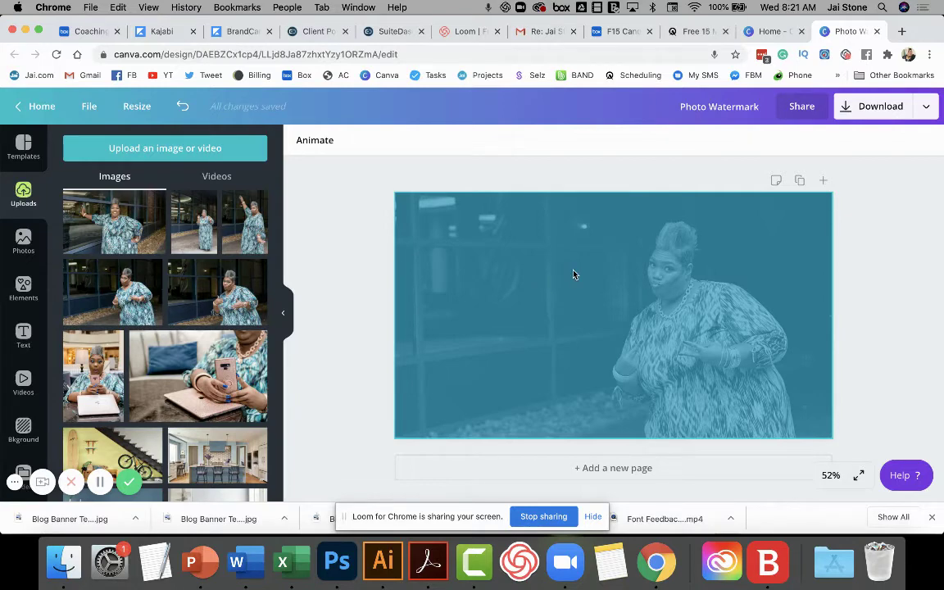
# Undo both changes and drag the photo to the centre guide so it fills the black page.
pyautogui.click(181, 105)
pyautogui.click(182, 105)
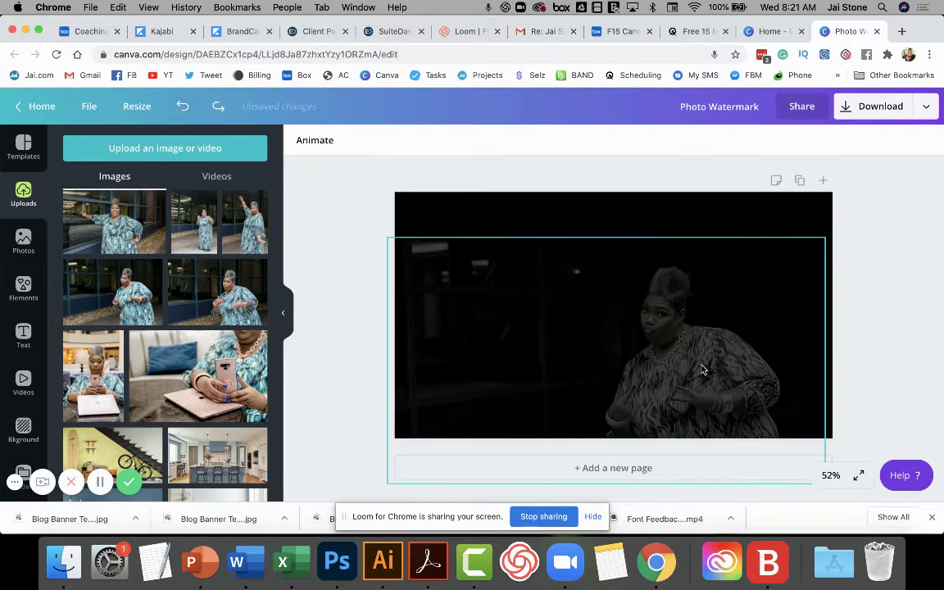
pyautogui.moveTo(635, 310); pyautogui.dragTo(711, 322)
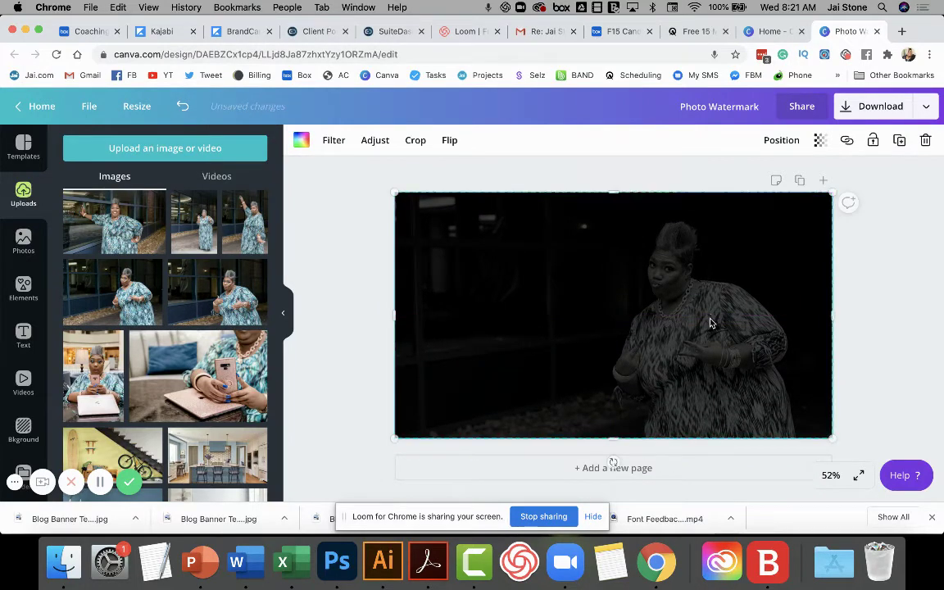
# Add the full-colour uploaded photo of the woman and apply Background Remover from Effects.
pyautogui.click(336, 345)
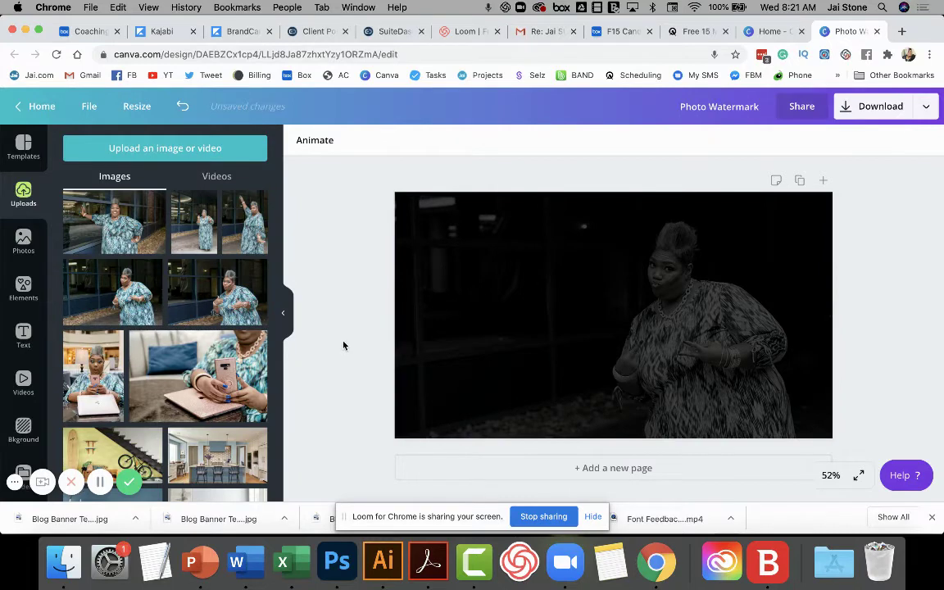
pyautogui.click(127, 293)
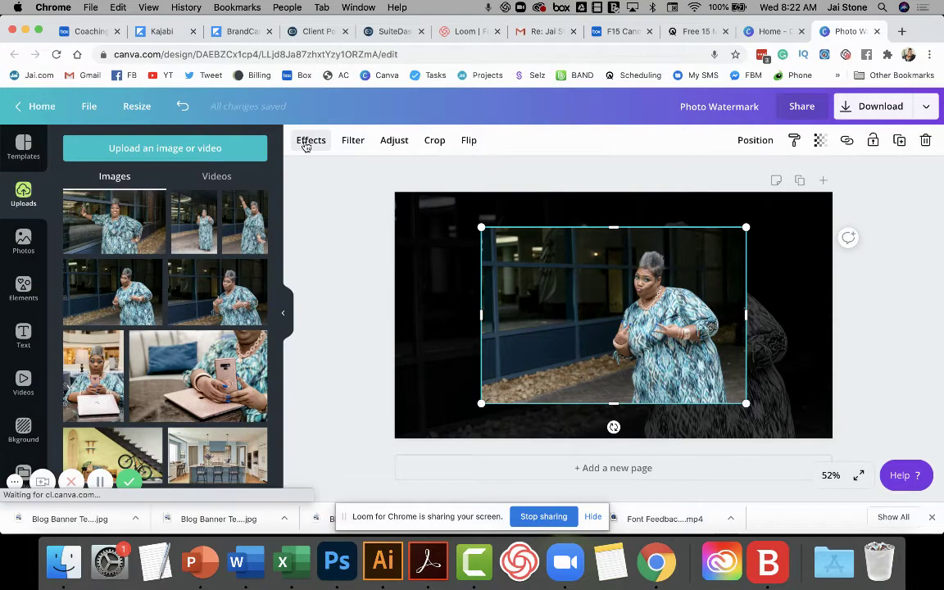
pyautogui.click(308, 141)
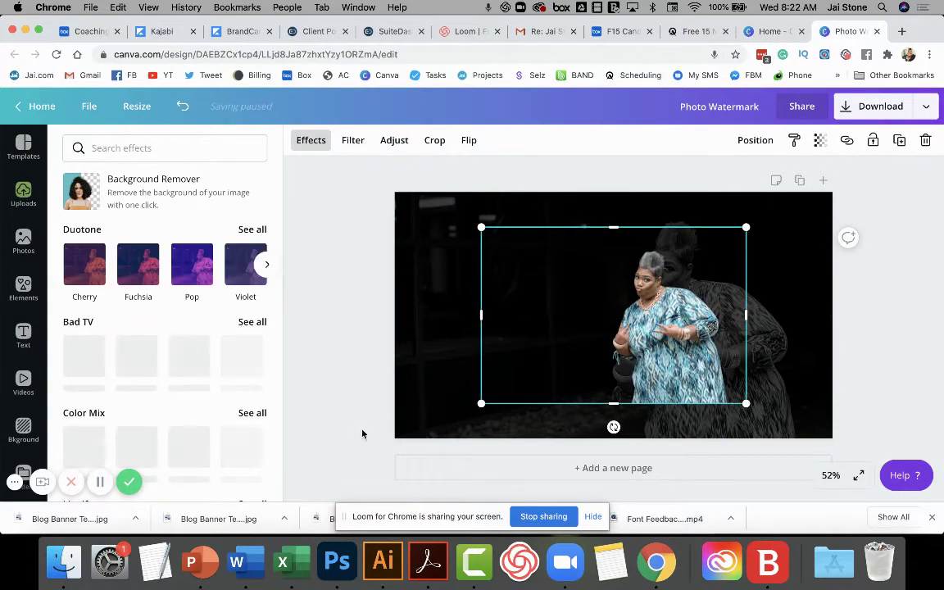
# Trim the cutout's left, right and top, enlarge it to about 592×717, then position it.
pyautogui.moveTo(482, 315); pyautogui.dragTo(598, 307)
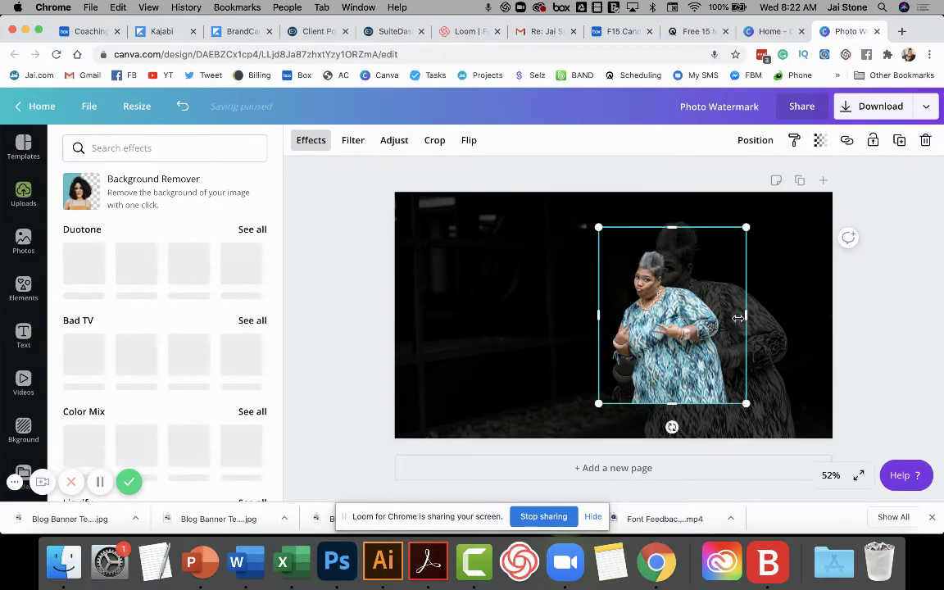
pyautogui.moveTo(730, 325); pyautogui.dragTo(714, 322)
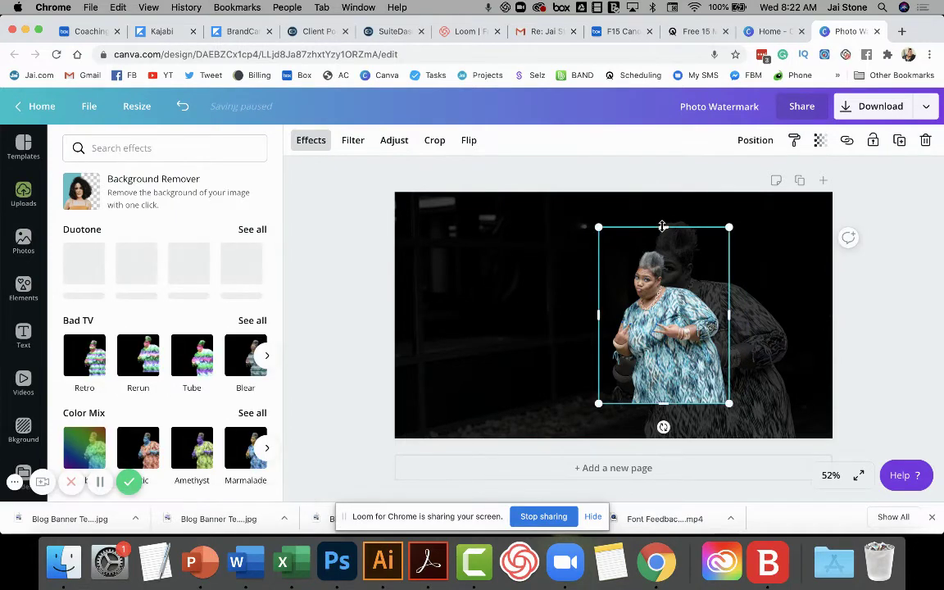
pyautogui.moveTo(662, 227); pyautogui.dragTo(661, 244)
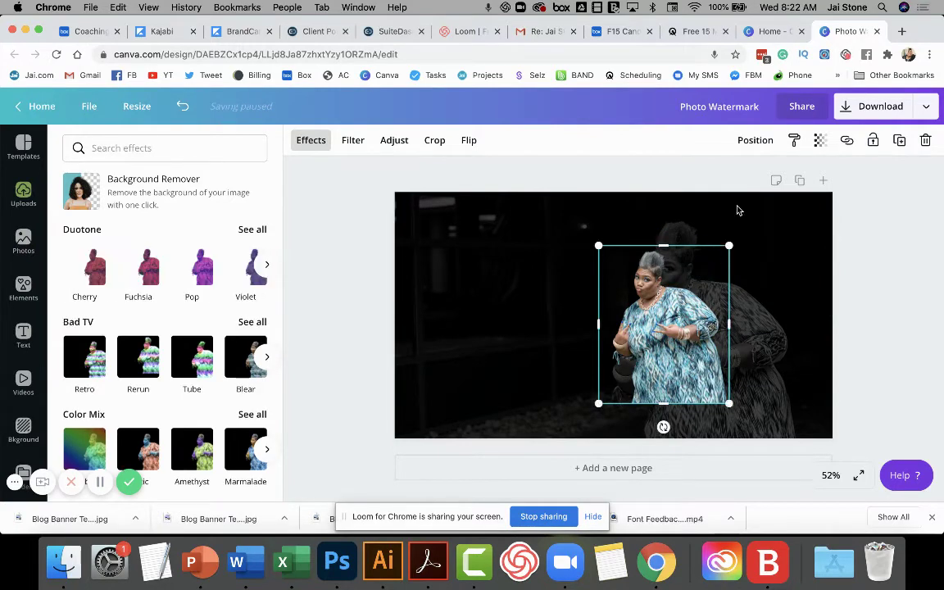
pyautogui.moveTo(787, 155); pyautogui.dragTo(792, 155)
pyautogui.moveTo(691, 306); pyautogui.dragTo(688, 311)
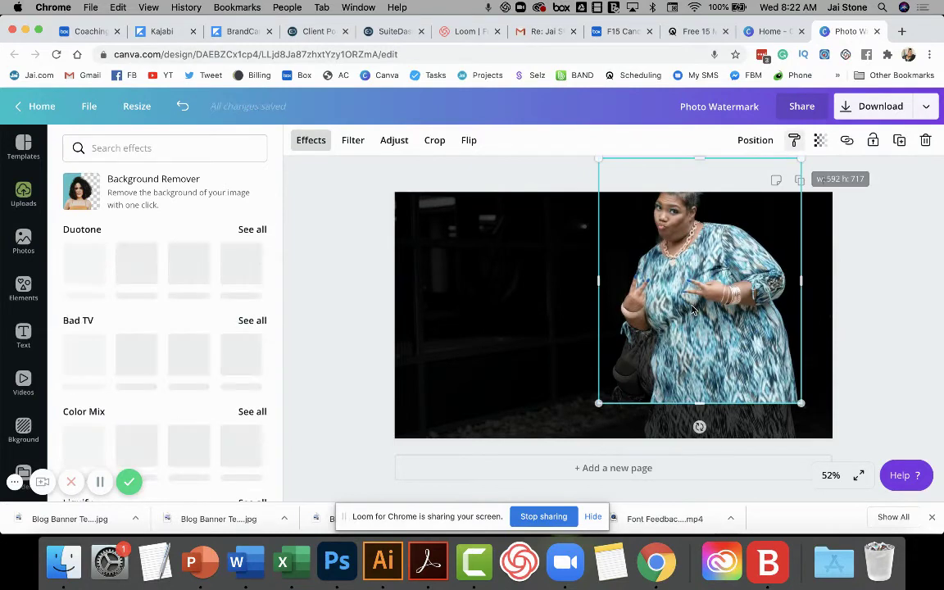
pyautogui.moveTo(677, 373); pyautogui.dragTo(661, 353)
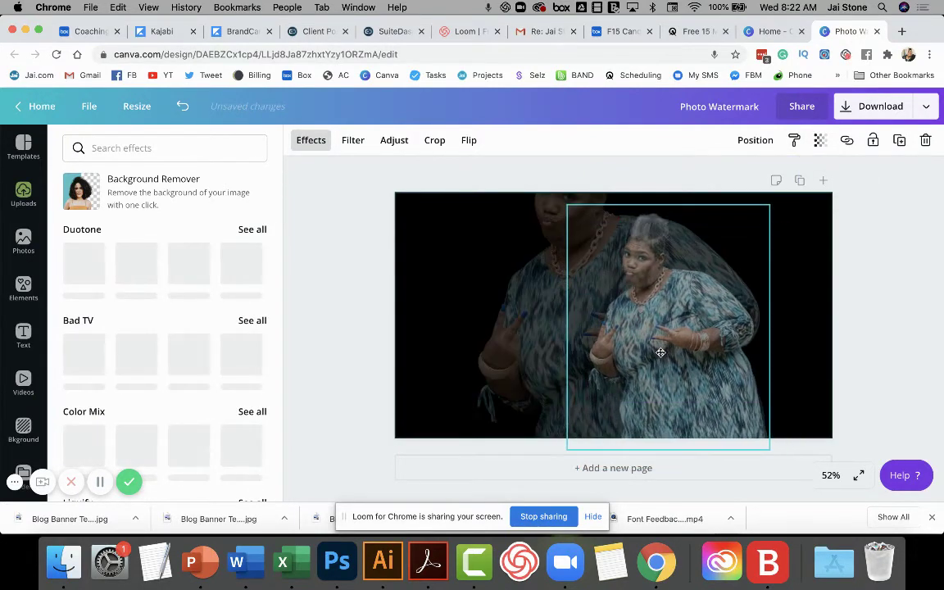
# Undo the photo's last move and lock the faded background photo in place.
pyautogui.press('Escape')
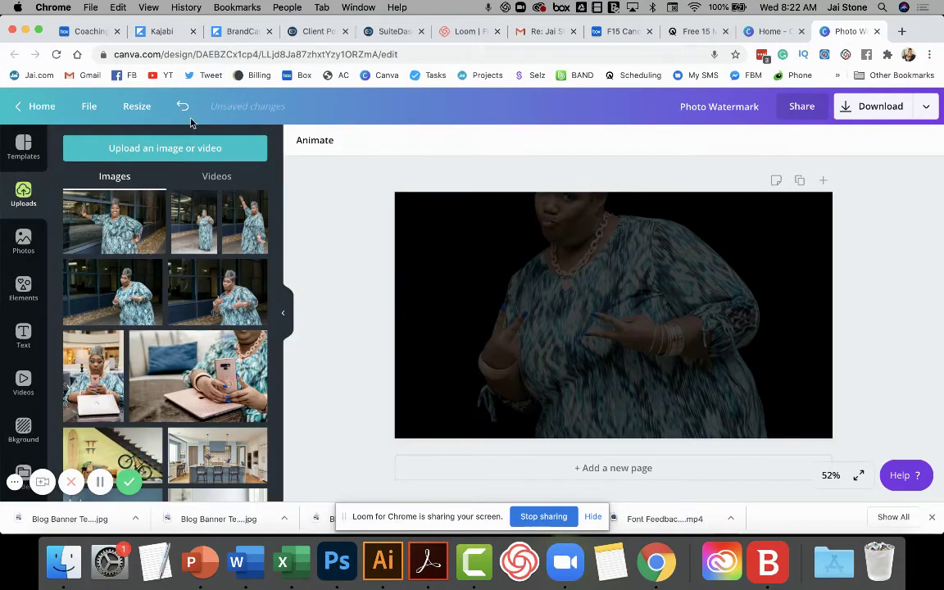
pyautogui.click(182, 106)
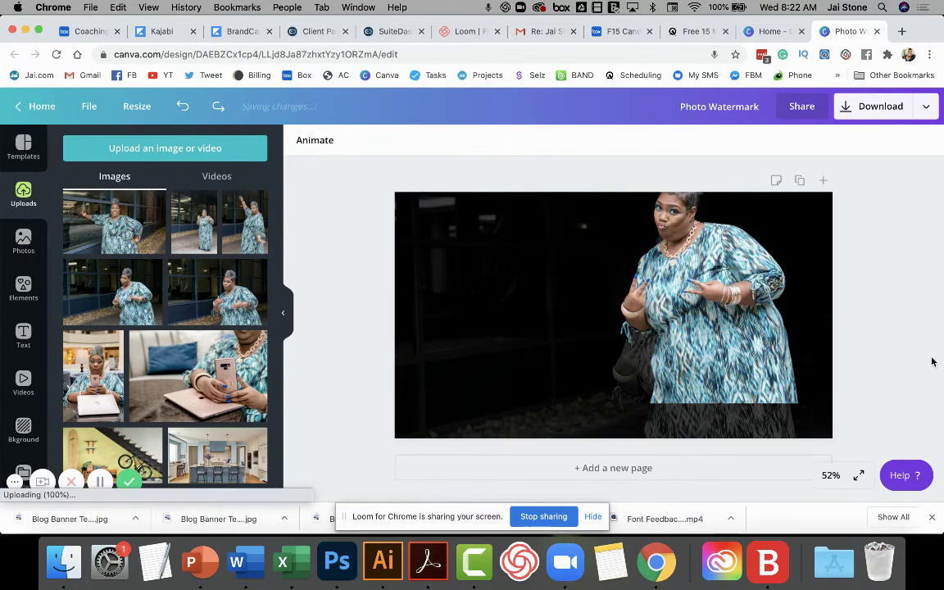
pyautogui.click(486, 318)
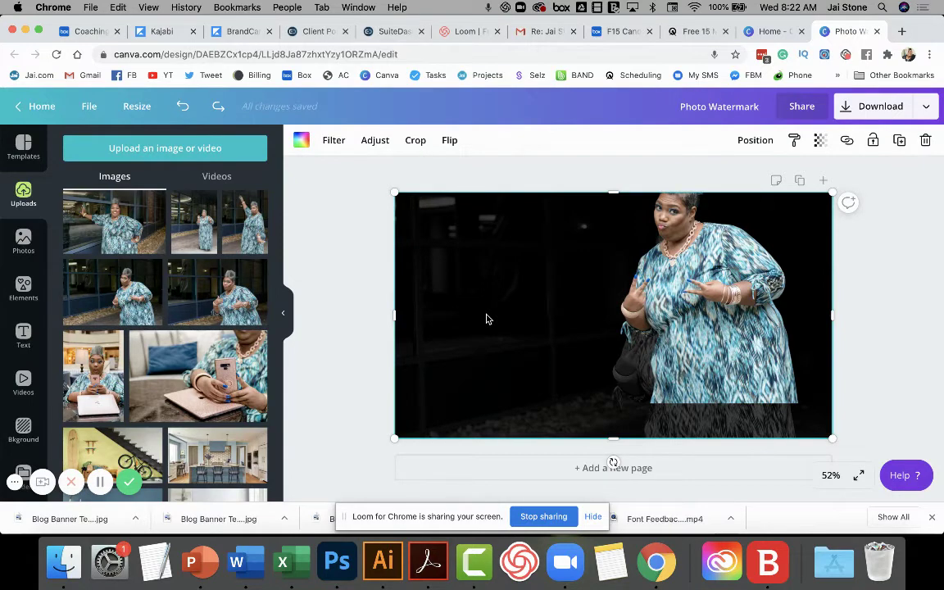
pyautogui.click(873, 140)
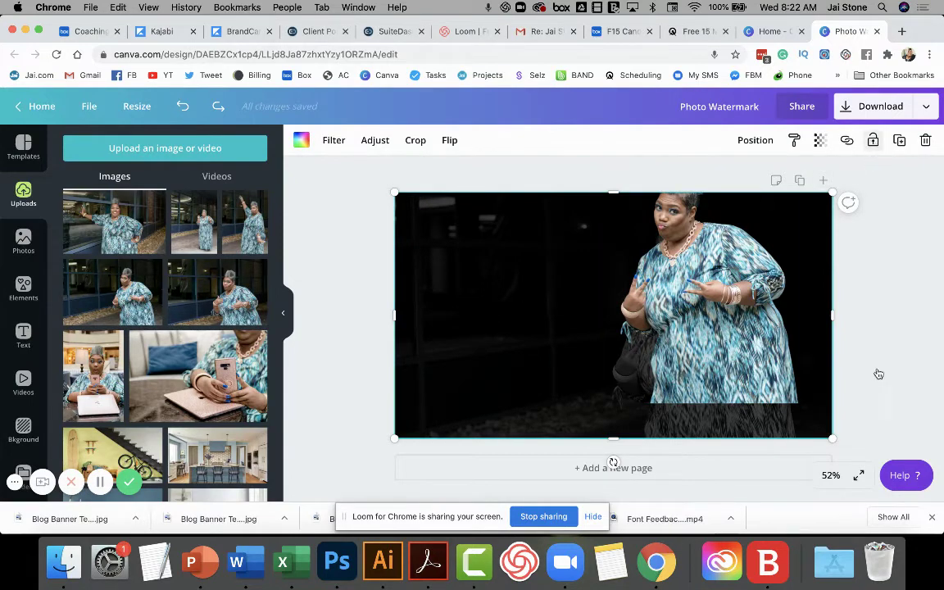
# Re-lock the background and move the colour cut-out just right of centre in front of it.
pyautogui.click(672, 297)
pyautogui.moveTo(677, 289); pyautogui.dragTo(539, 307)
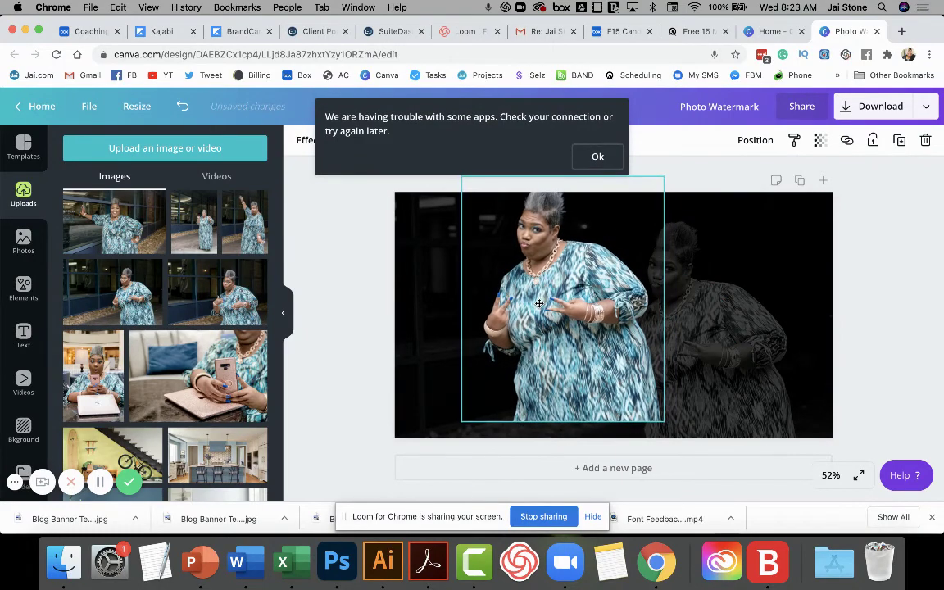
pyautogui.click(600, 155)
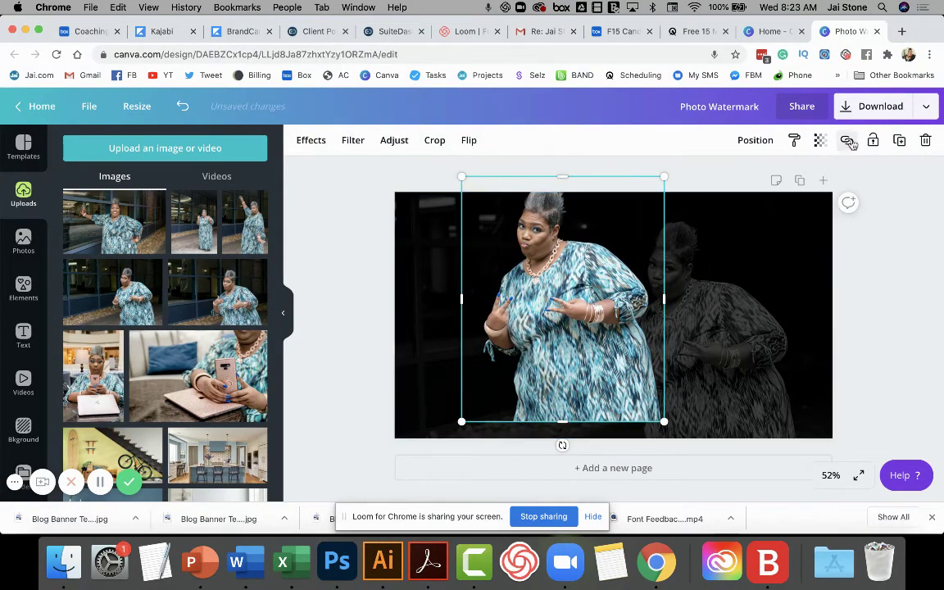
pyautogui.click(744, 297)
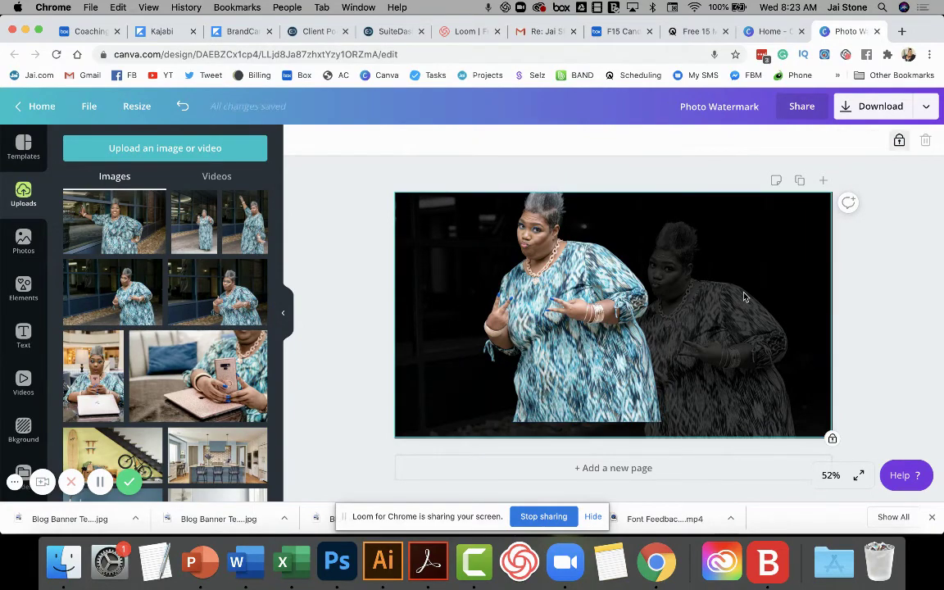
pyautogui.click(900, 142)
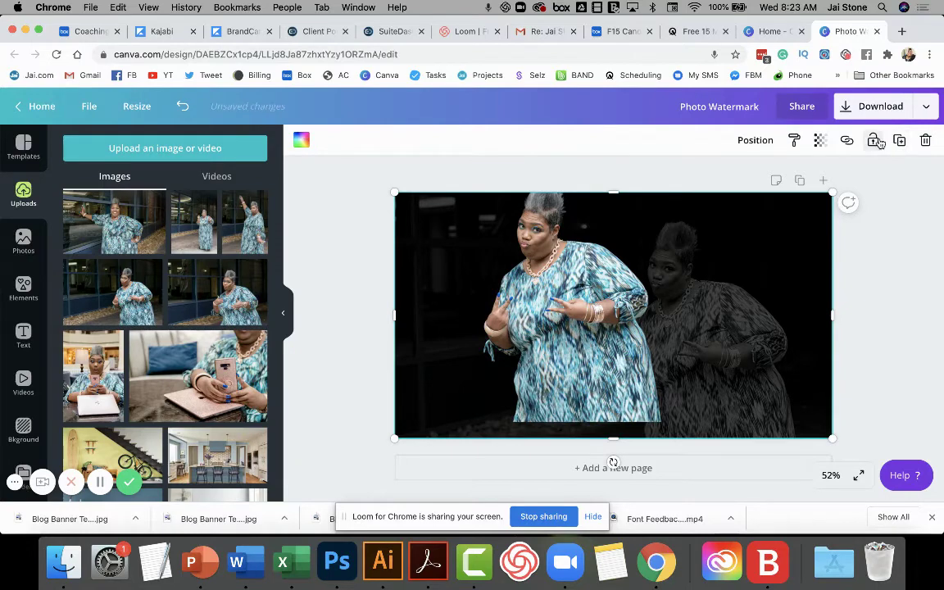
pyautogui.click(875, 142)
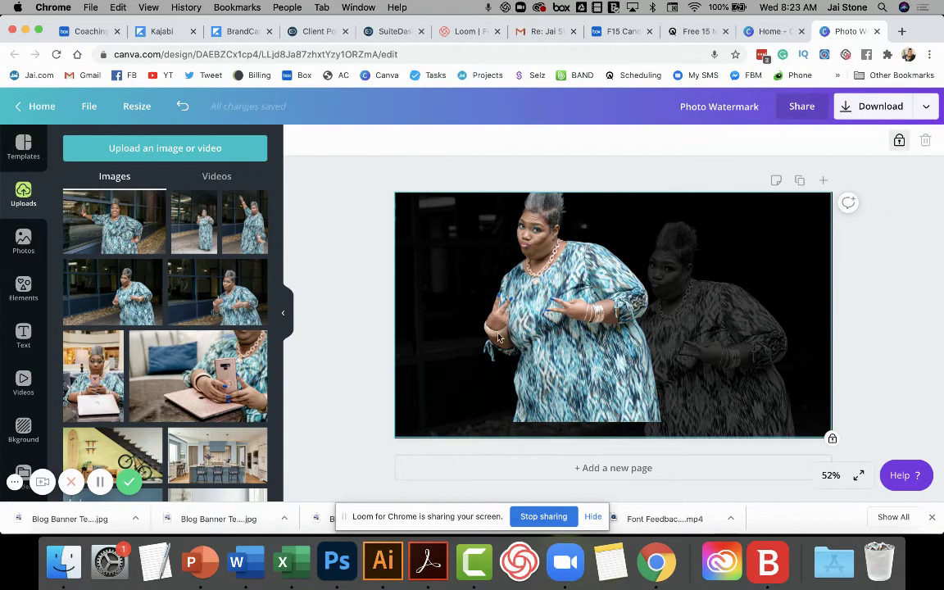
pyautogui.moveTo(564, 326); pyautogui.dragTo(657, 334)
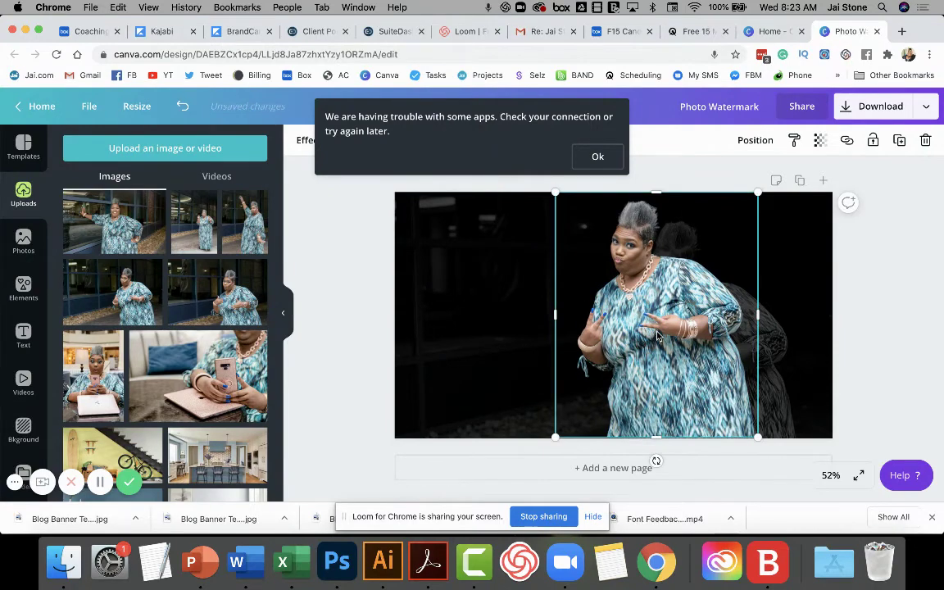
# Shrink the colour cut-out from its corner and place it near the centre.
pyautogui.click(591, 155)
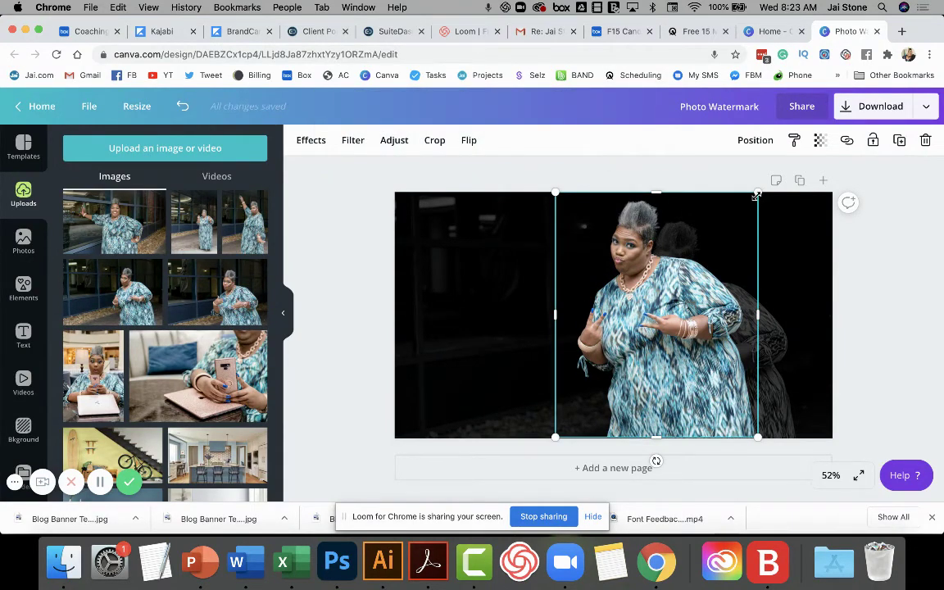
pyautogui.moveTo(753, 205); pyautogui.dragTo(720, 237)
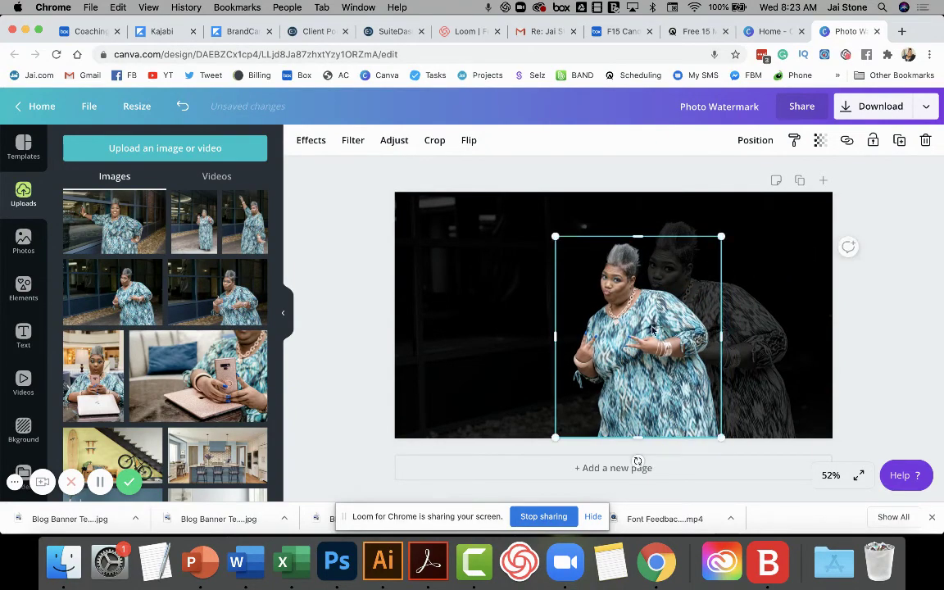
pyautogui.moveTo(652, 315)
pyautogui.mouseDown()
pyautogui.moveTo(653, 302)
pyautogui.moveTo(647, 330)
pyautogui.moveTo(654, 327)
pyautogui.mouseUp()
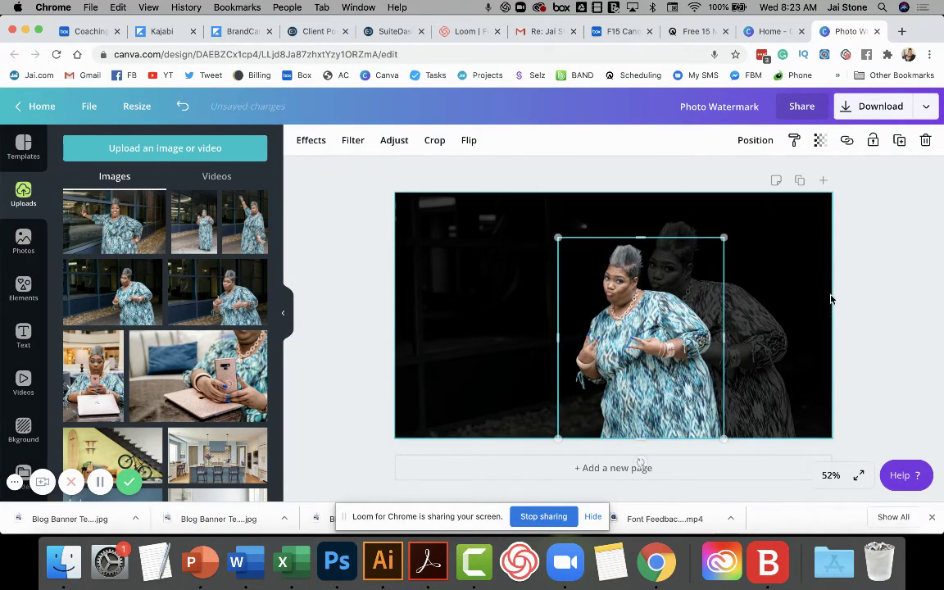
# Unlock the faded background photo, enlarge it, and move it so its face shows at right.
pyautogui.click(778, 326)
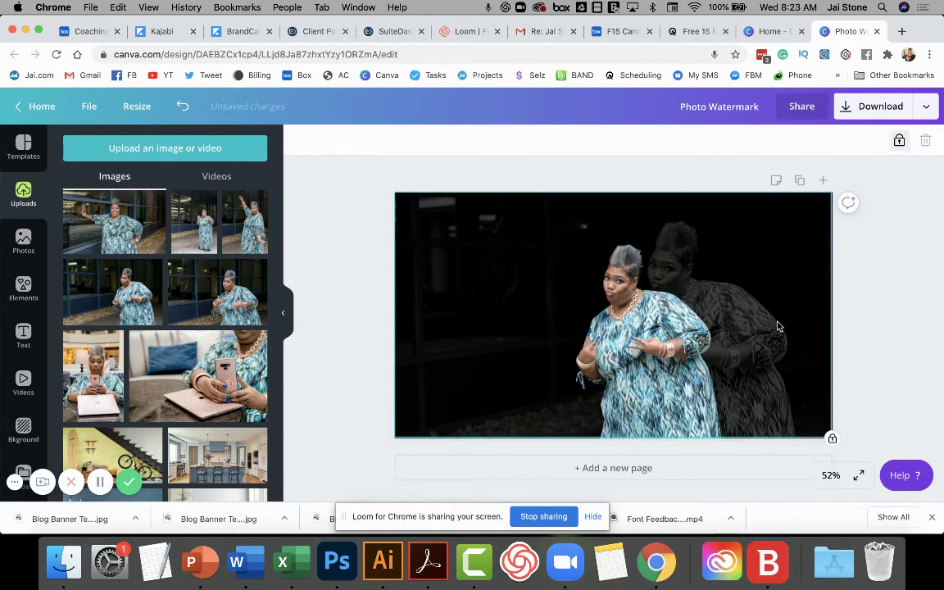
pyautogui.click(899, 141)
pyautogui.click(907, 321)
pyautogui.click(764, 310)
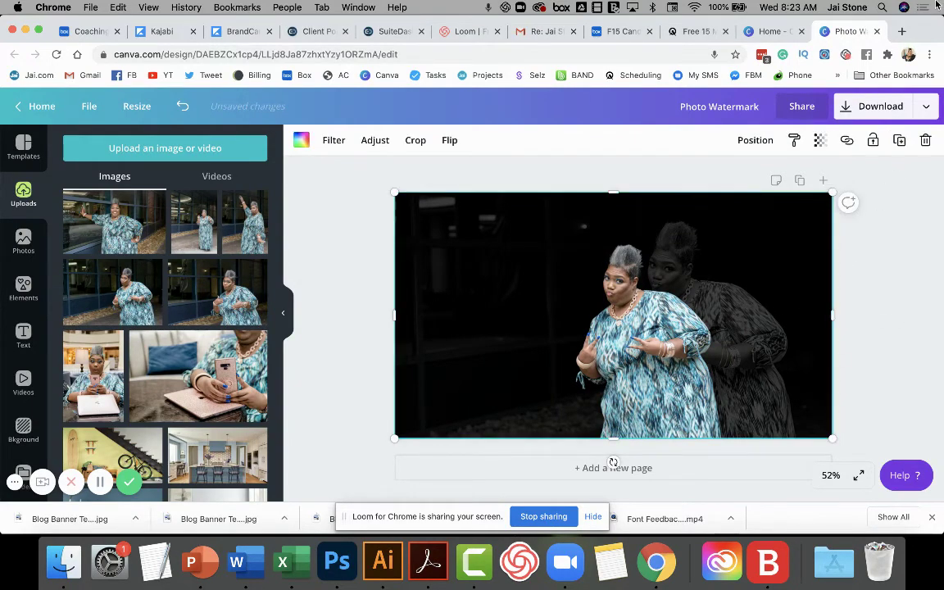
pyautogui.moveTo(832, 194); pyautogui.dragTo(938, 160)
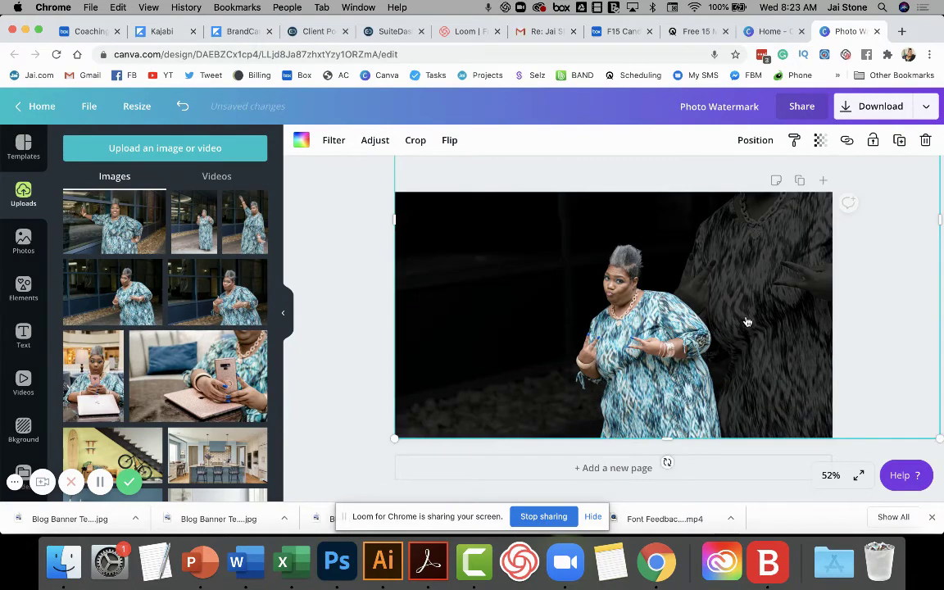
pyautogui.moveTo(707, 339); pyautogui.dragTo(707, 409)
# Nudge the colour figure slightly left, then undo its accidental deletion.
pyautogui.click(844, 305)
pyautogui.click(588, 342)
pyautogui.moveTo(653, 360)
pyautogui.mouseDown()
pyautogui.moveTo(665, 342)
pyautogui.moveTo(647, 375)
pyautogui.mouseUp()
pyautogui.press('Delete')
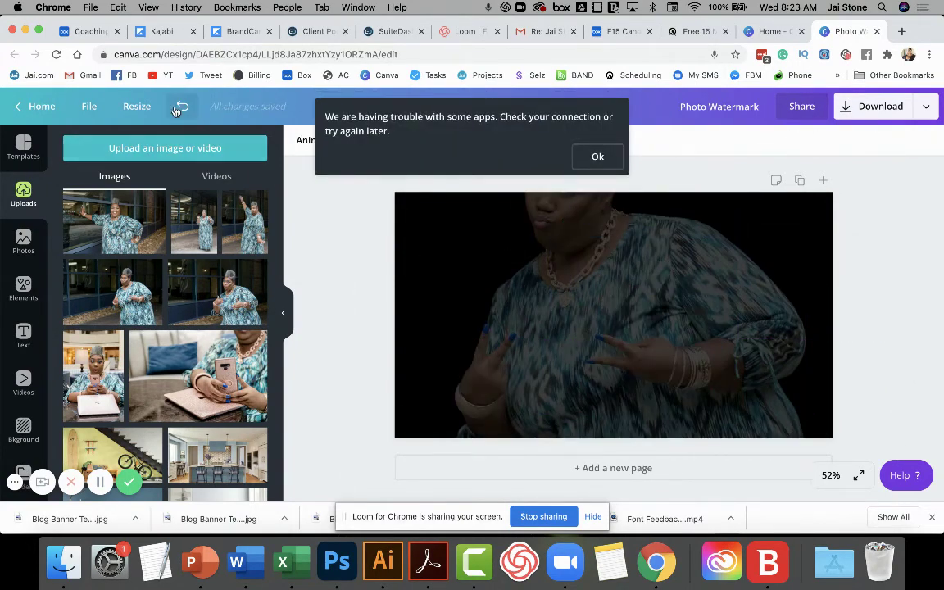
pyautogui.click(182, 106)
# Lock the faded background photo again.
pyautogui.click(594, 159)
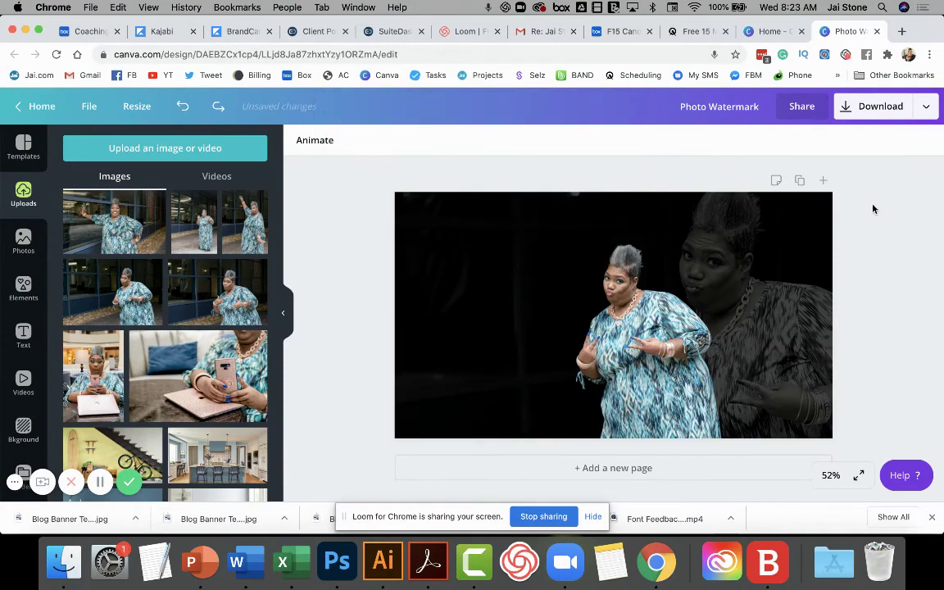
pyautogui.click(763, 242)
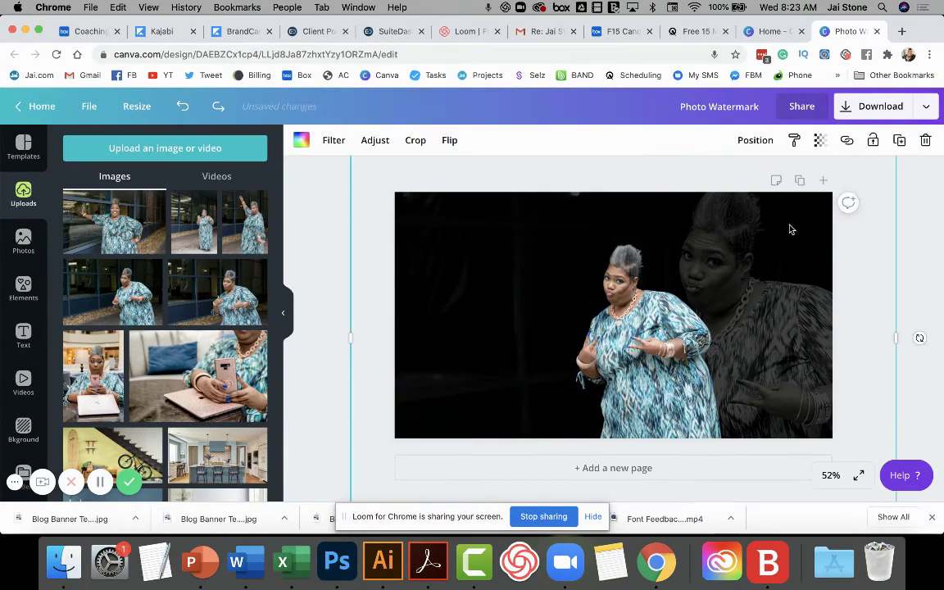
pyautogui.click(872, 140)
pyautogui.click(886, 221)
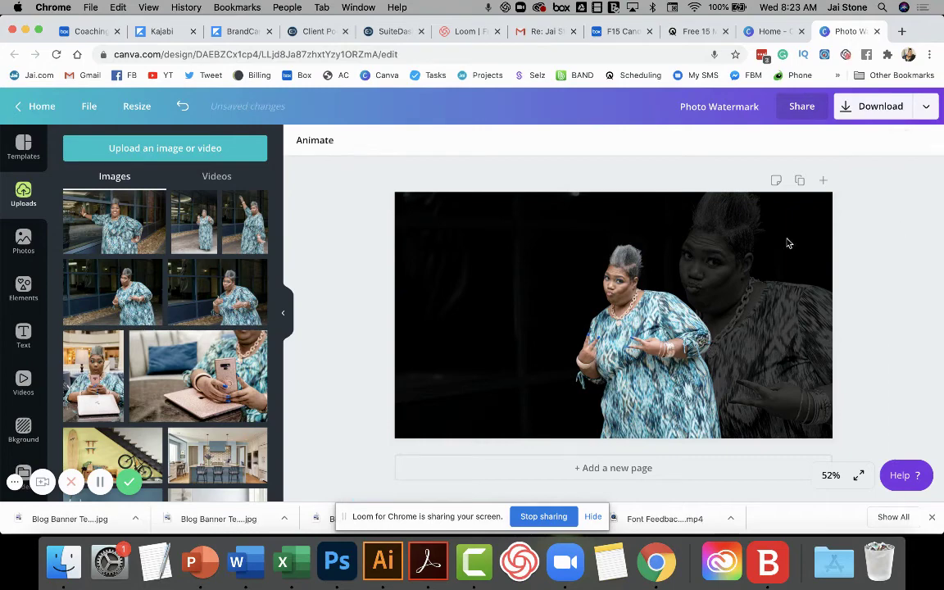
# Enlarge the colour figure slightly and lower it toward the bottom edge, in front of the faded face.
pyautogui.moveTo(631, 325)
pyautogui.mouseDown()
pyautogui.moveTo(655, 283)
pyautogui.moveTo(643, 320)
pyautogui.mouseUp()
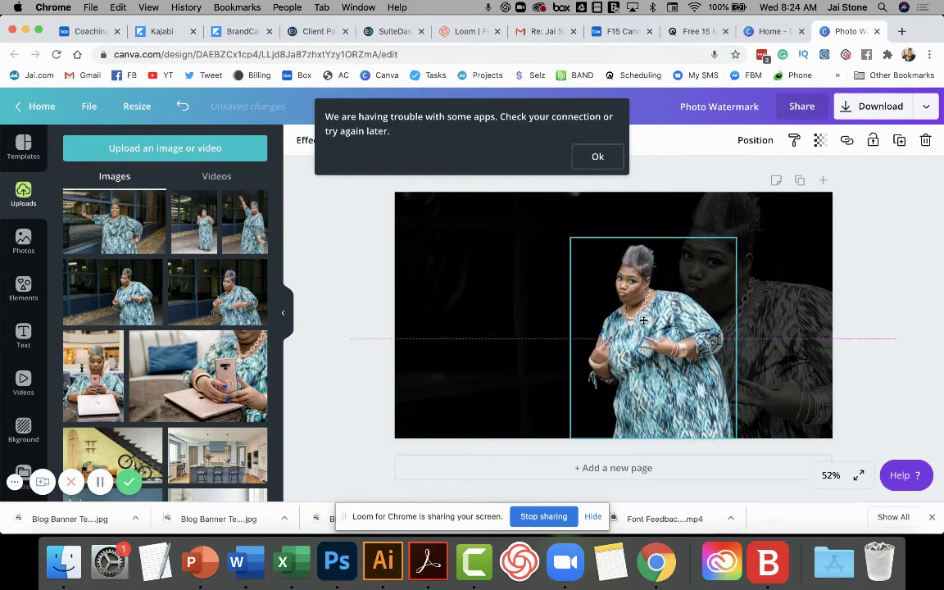
pyautogui.click(597, 155)
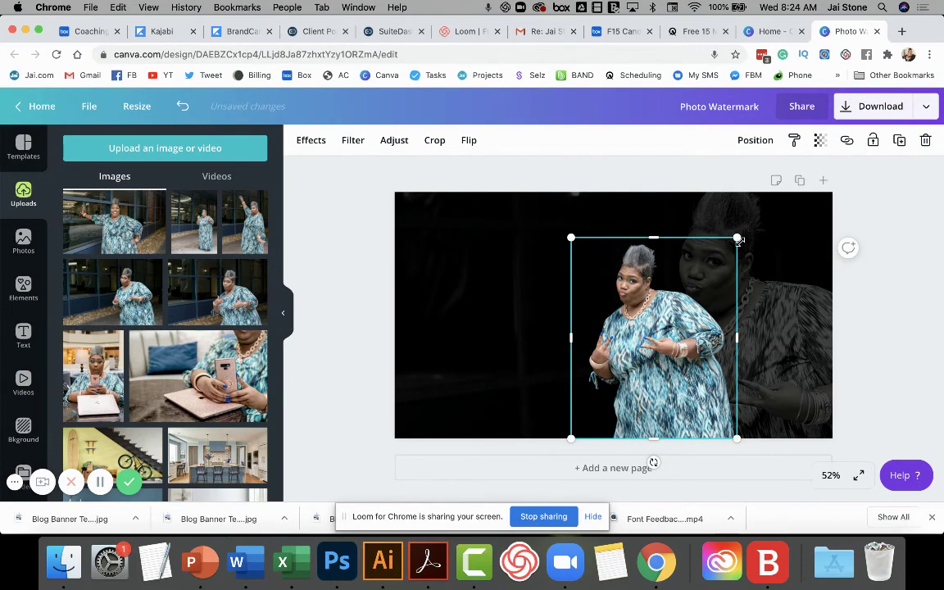
pyautogui.moveTo(747, 226); pyautogui.dragTo(761, 205)
pyautogui.moveTo(671, 378); pyautogui.dragTo(668, 394)
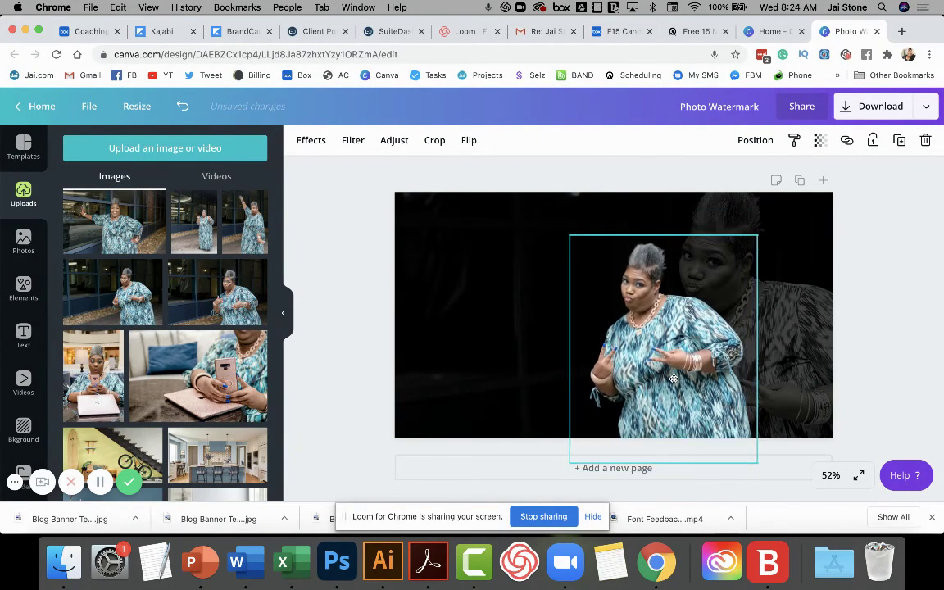
pyautogui.moveTo(672, 378); pyautogui.dragTo(674, 374)
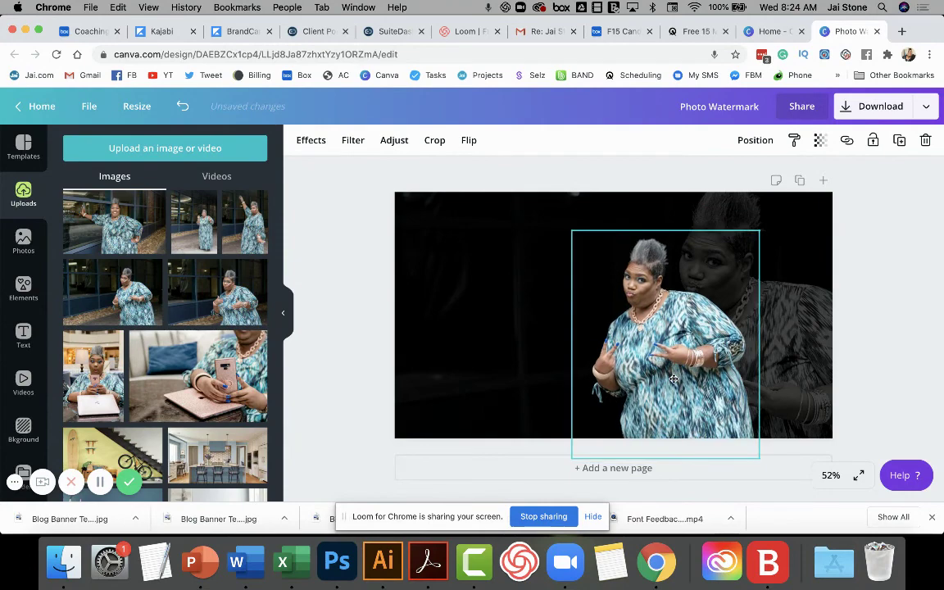
pyautogui.click(891, 320)
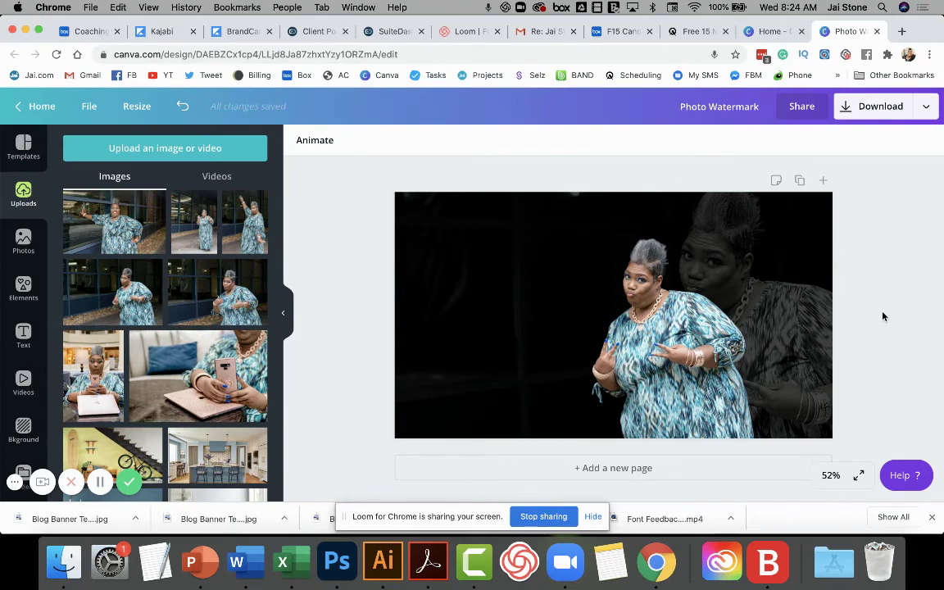
# Begin adding the 'Thank You, Boo!' headline from the left side panel.
pyautogui.click(100, 486)
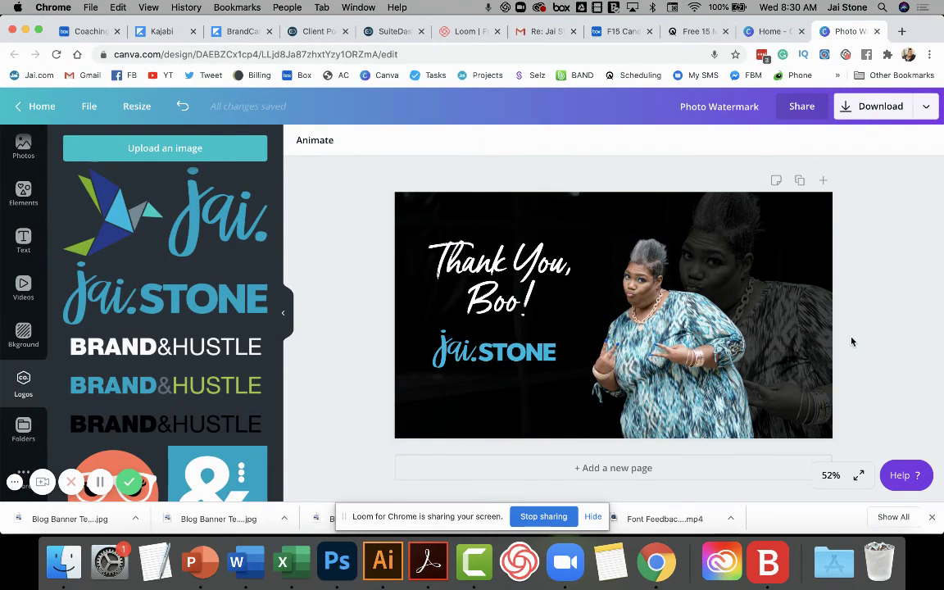